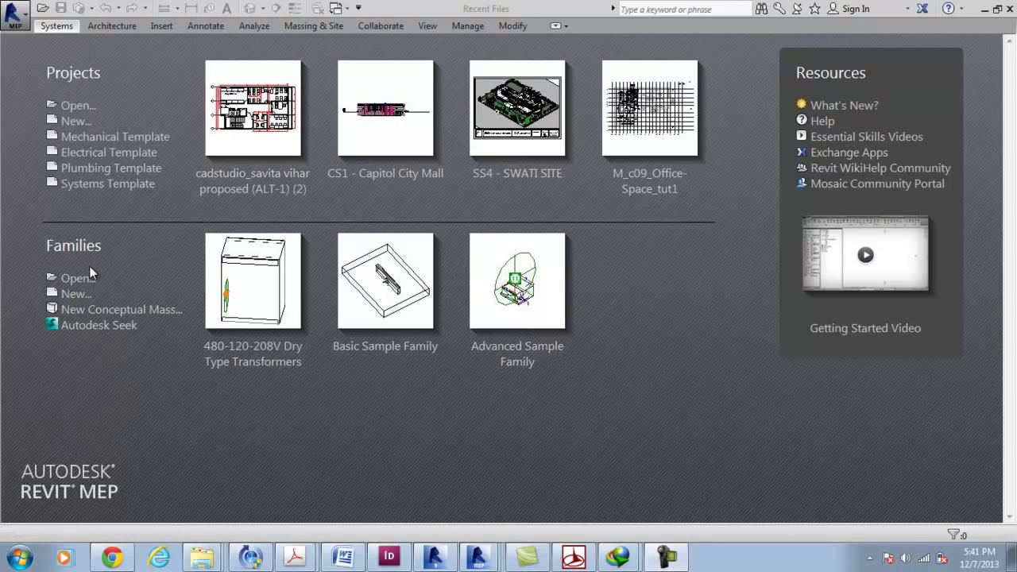
Create a new project from the Systems Template.
{"action": "left_click", "coordinate": [71, 123]}
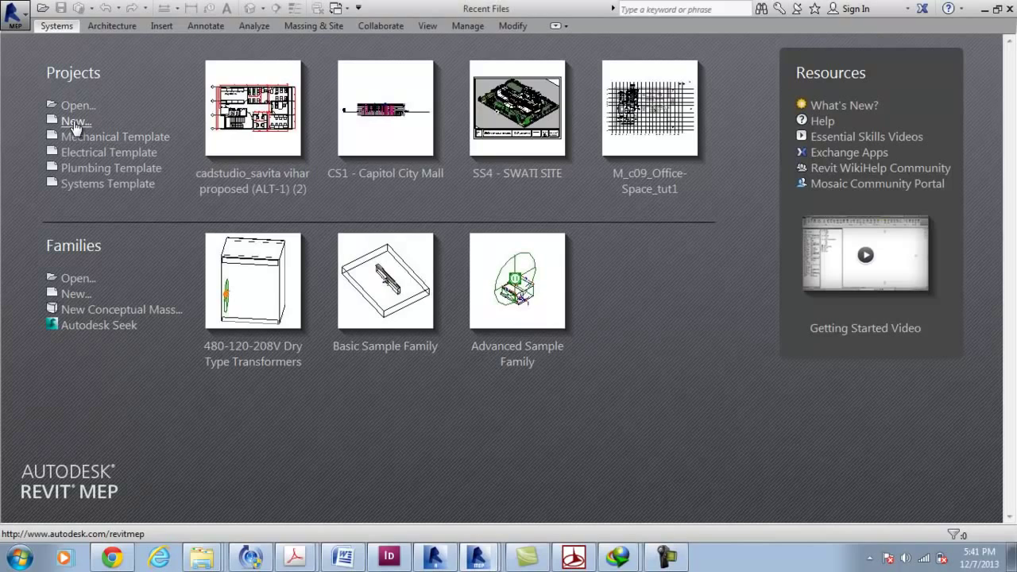
{"action": "left_click_drag", "start_coordinate": [568, 125], "coordinate": [319, 124]}
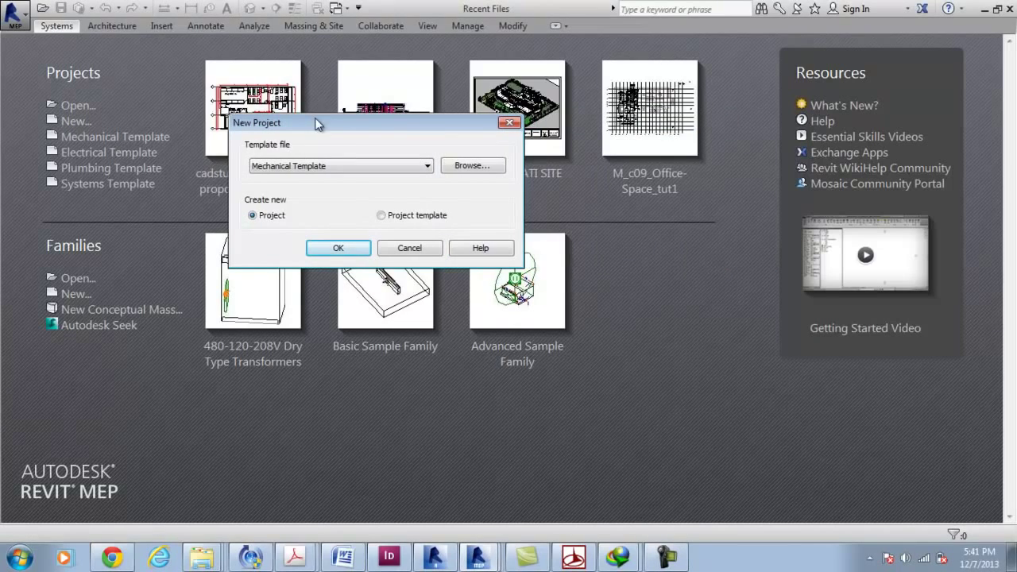
{"action": "left_click", "coordinate": [309, 166]}
{"action": "left_click", "coordinate": [293, 167]}
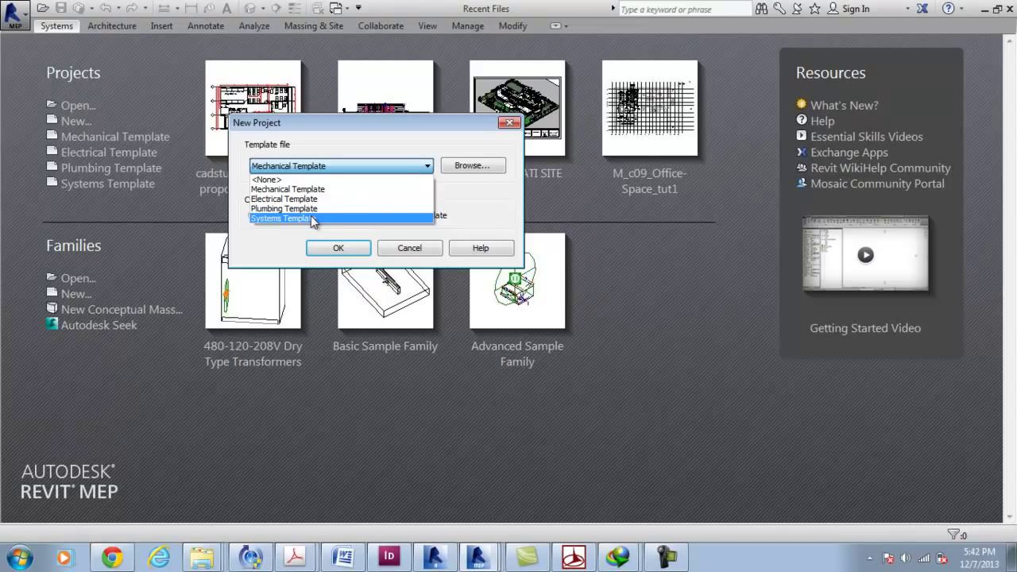
{"action": "left_click", "coordinate": [312, 220]}
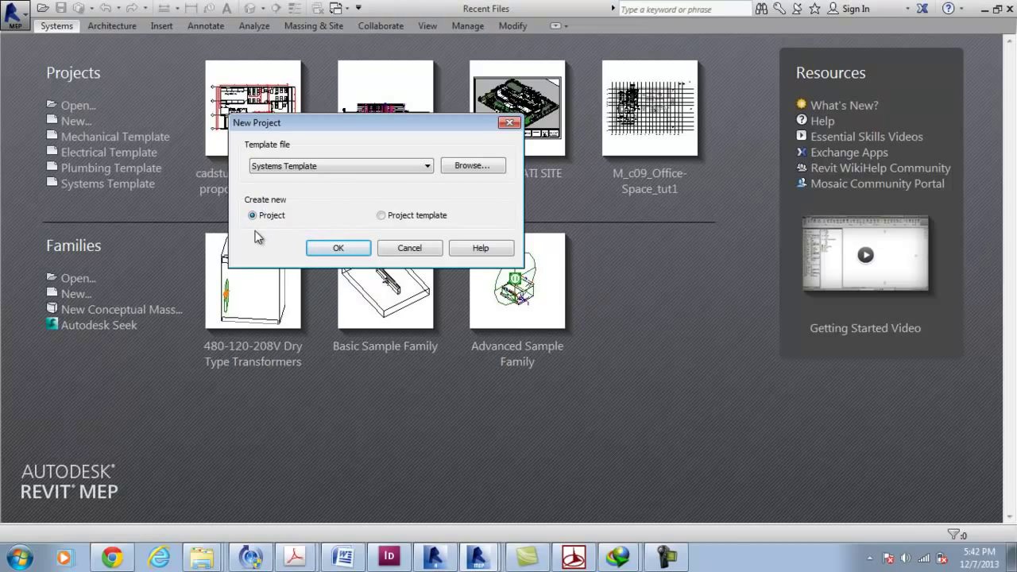
{"action": "left_click", "coordinate": [349, 248]}
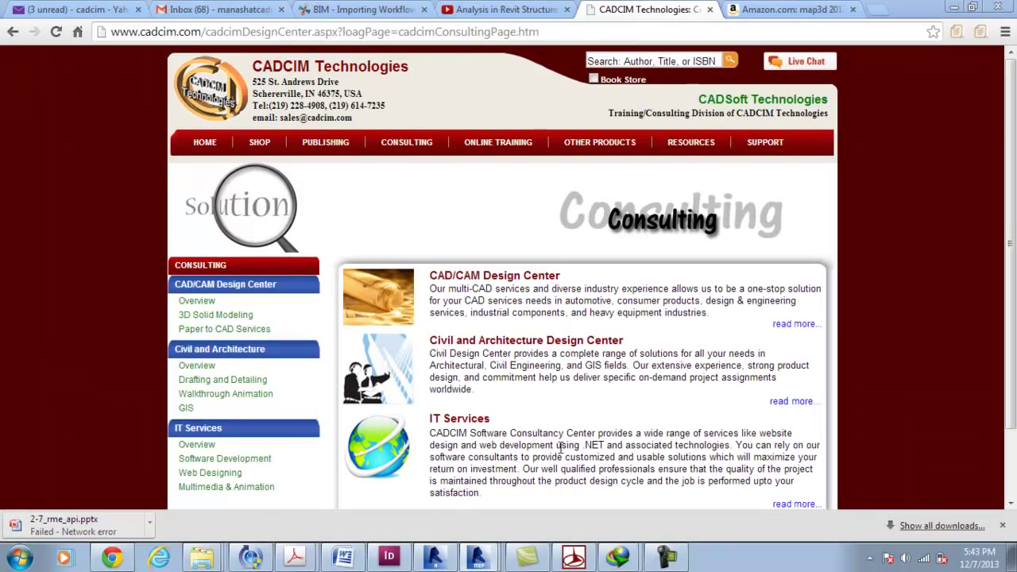
Switch to the Revit MEP window showing Project1 and look over the Architecture and Systems tool sets.
{"action": "mouse_move", "coordinate": [476, 561]}
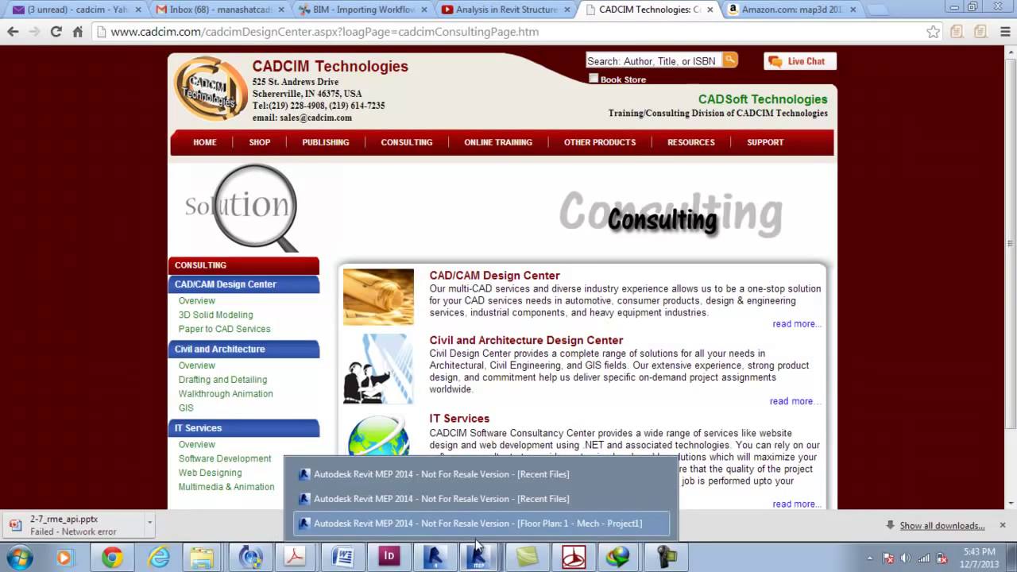
{"action": "left_click", "coordinate": [480, 524]}
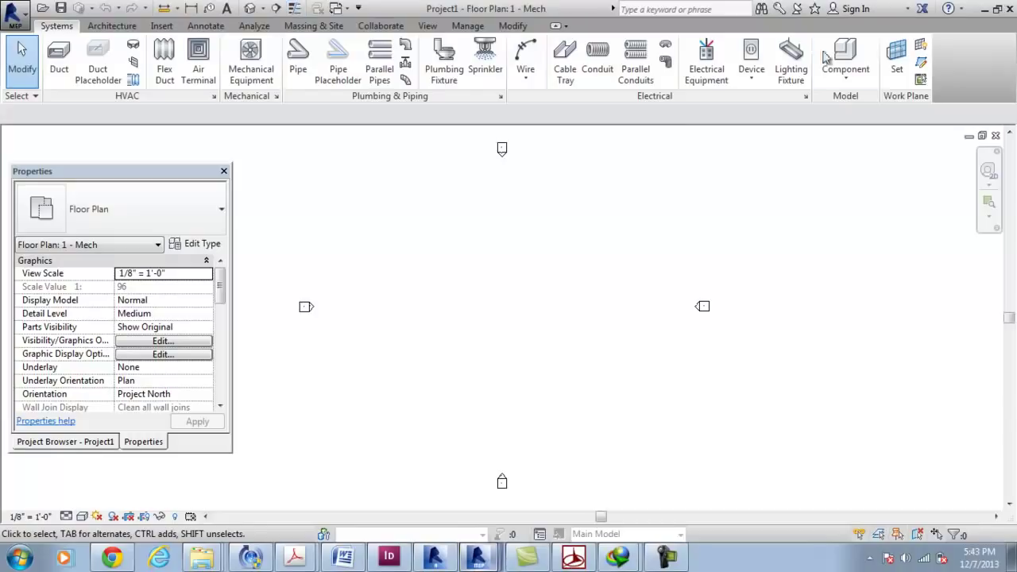
{"action": "left_click", "coordinate": [119, 26]}
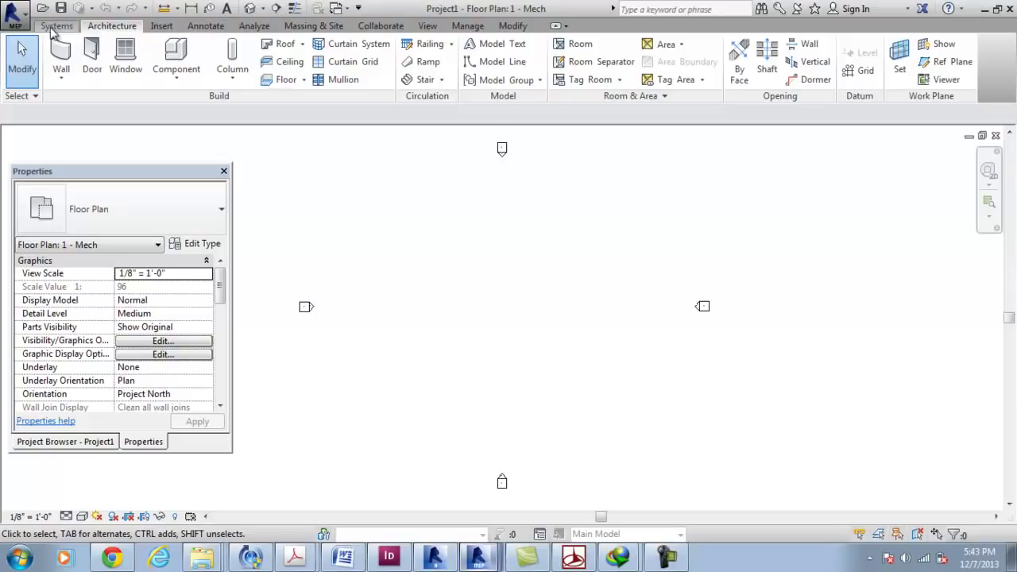
{"action": "left_click", "coordinate": [54, 27]}
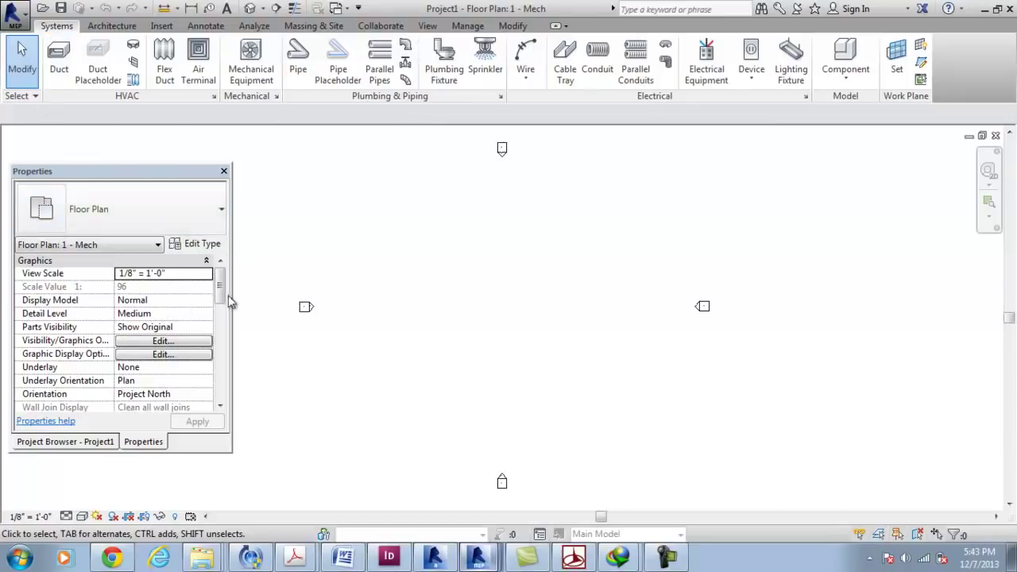
Show the Project Browser, dock it across the full width of the drawing area and make it taller.
{"action": "left_click", "coordinate": [95, 443]}
{"action": "mouse_move", "coordinate": [224, 217]}
{"action": "left_mouse_down"}
{"action": "mouse_move", "coordinate": [224, 254]}
{"action": "mouse_move", "coordinate": [215, 119]}
{"action": "left_mouse_up"}
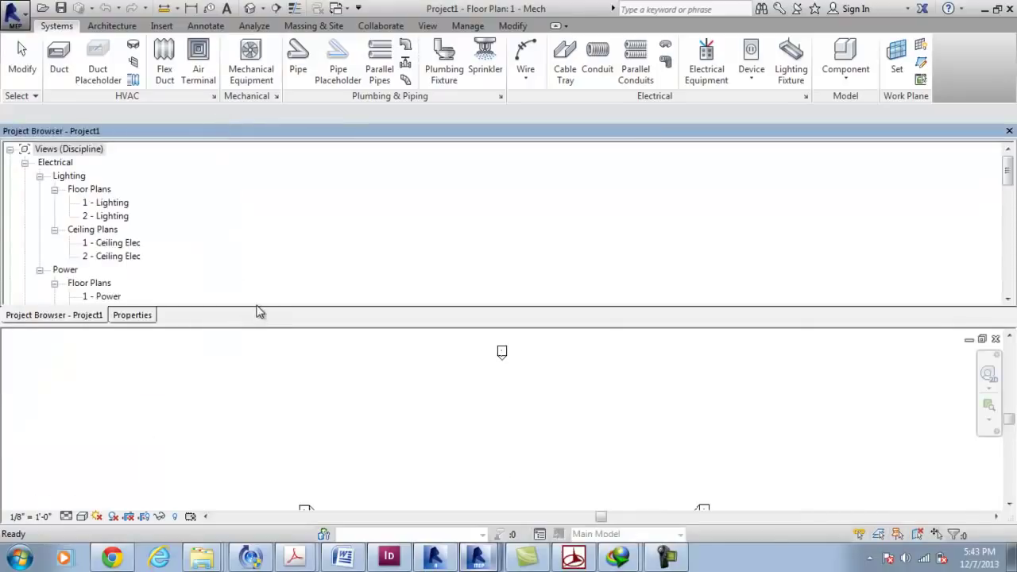
{"action": "left_click_drag", "start_coordinate": [255, 324], "coordinate": [238, 475]}
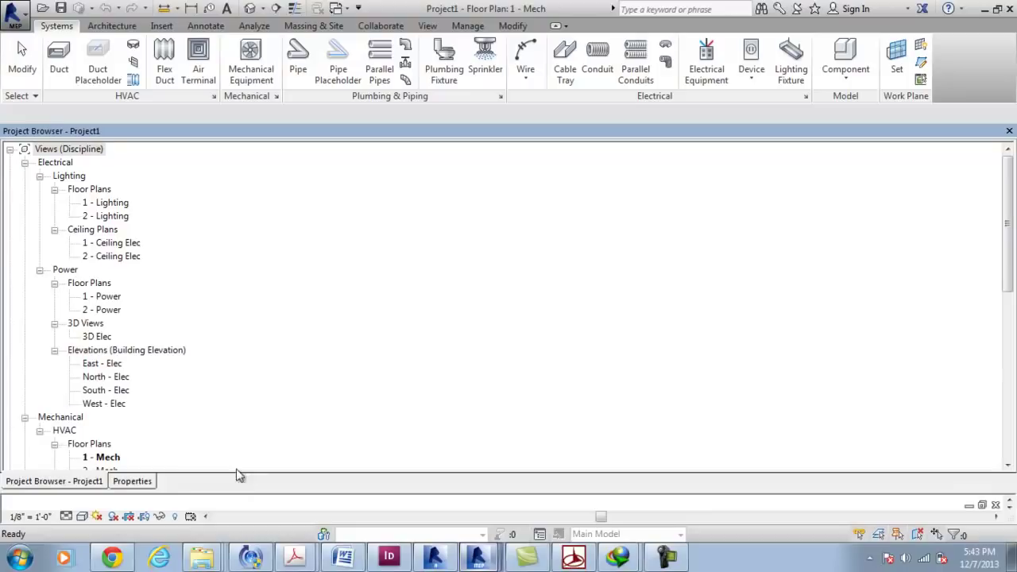
Examine the Electrical, Mechanical and Plumbing views in the Project Browser and return it to a compact floating window.
{"action": "left_click", "coordinate": [141, 482]}
{"action": "left_click", "coordinate": [84, 482]}
{"action": "left_click", "coordinate": [60, 165]}
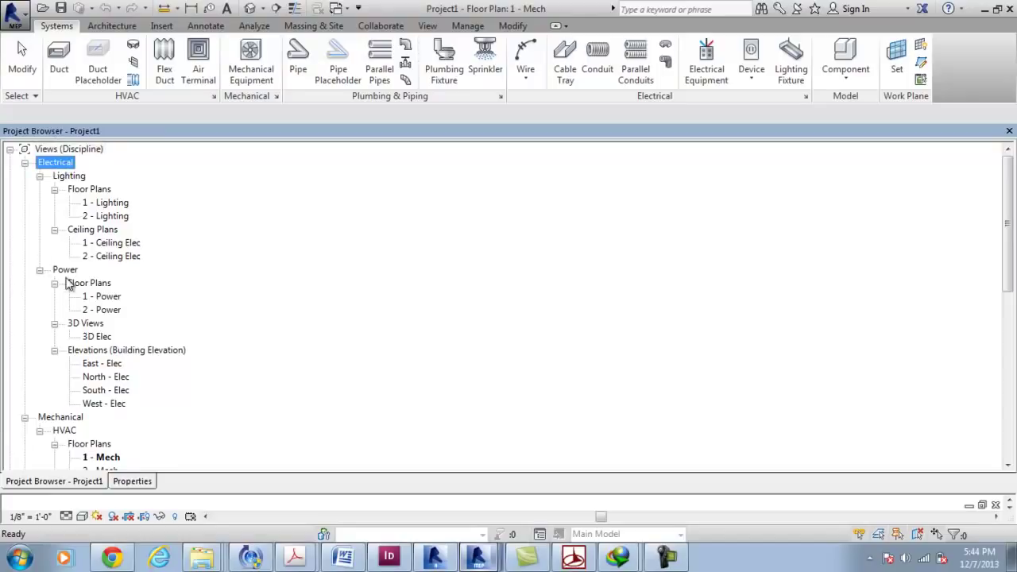
{"action": "left_click", "coordinate": [65, 271]}
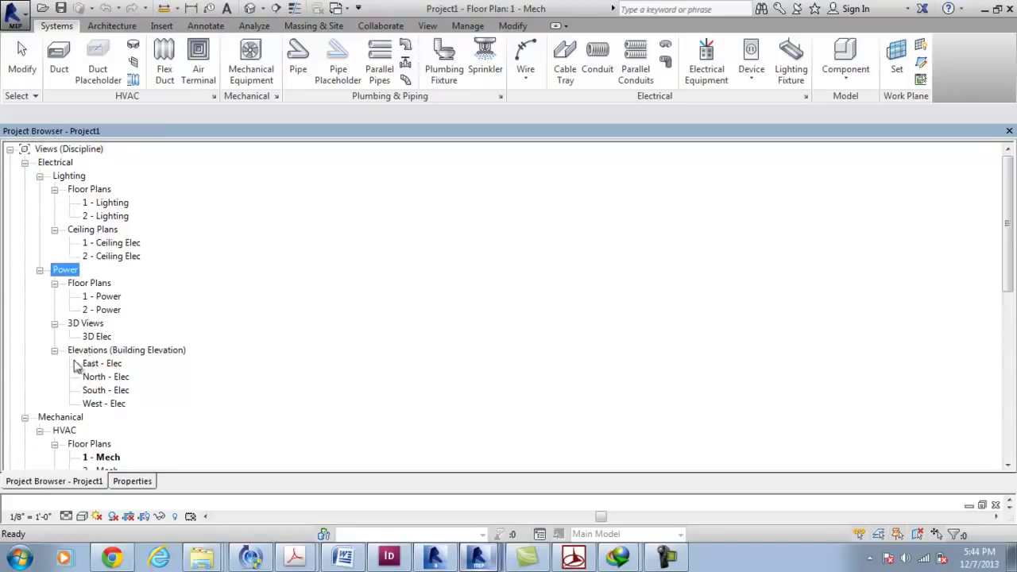
{"action": "left_click", "coordinate": [60, 418]}
{"action": "scroll", "coordinate": [209, 379], "scroll_direction": "down", "scroll_amount": 5}
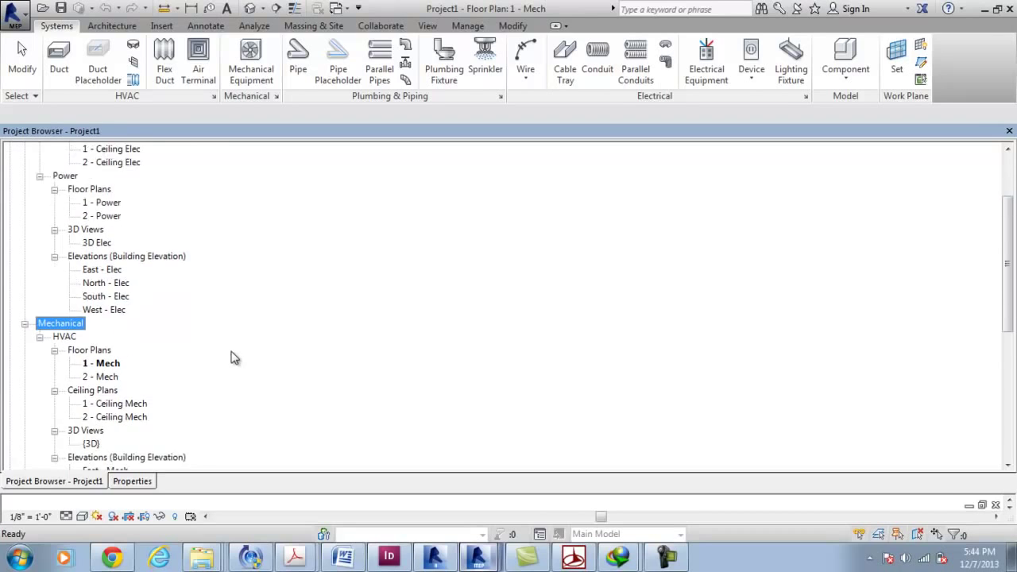
{"action": "scroll", "coordinate": [246, 354], "scroll_direction": "down", "scroll_amount": 3}
{"action": "scroll", "coordinate": [251, 353], "scroll_direction": "down", "scroll_amount": 1}
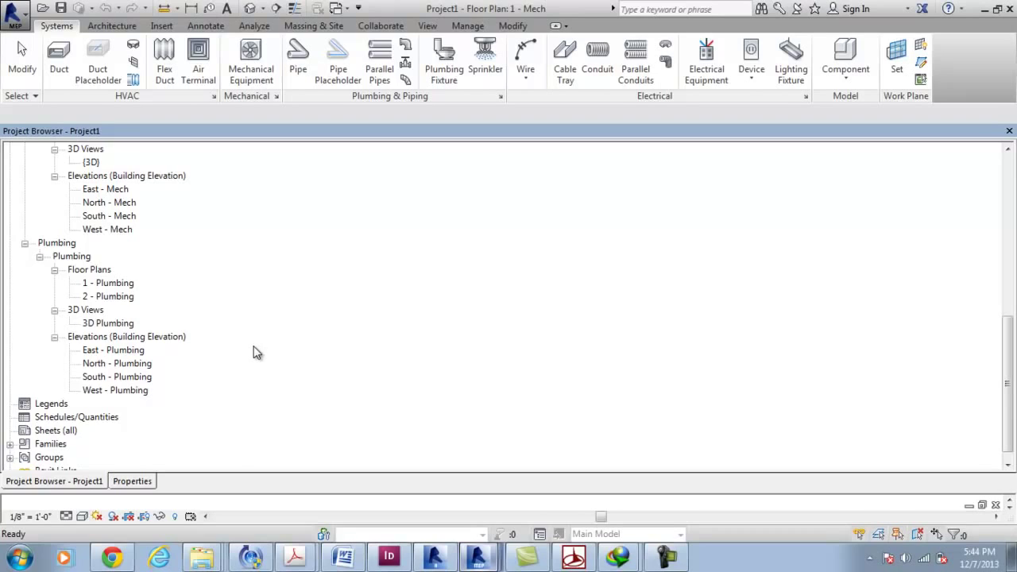
{"action": "scroll", "coordinate": [91, 322], "scroll_direction": "up", "scroll_amount": 3}
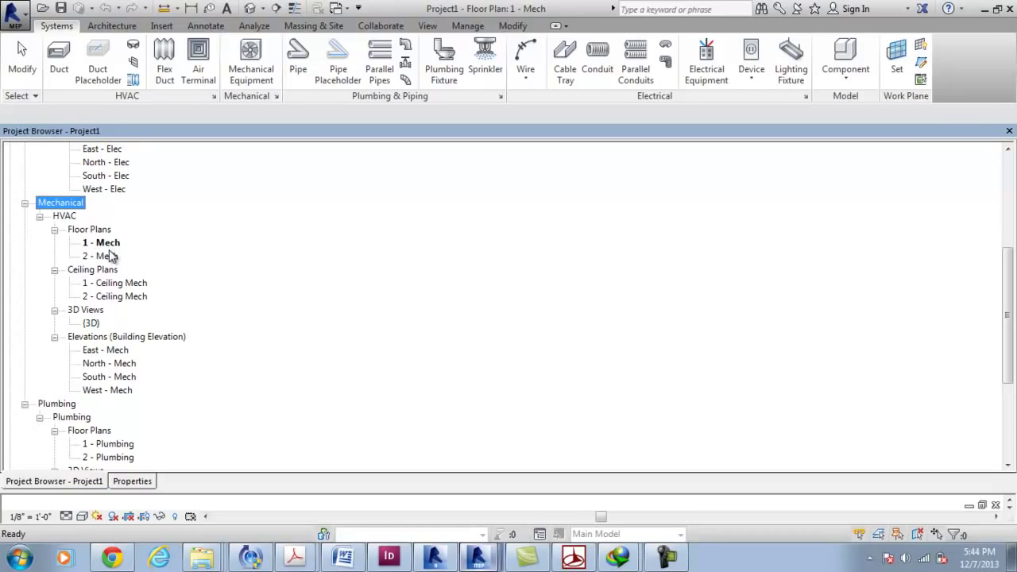
{"action": "left_click_drag", "start_coordinate": [880, 135], "coordinate": [109, 182]}
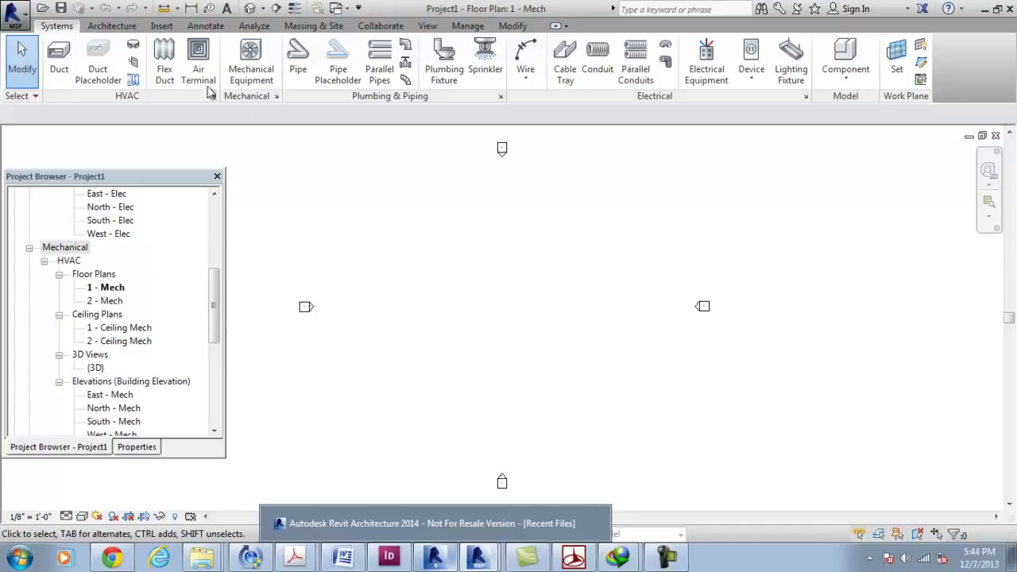
Open the project units settings and display the units of the HVAC discipline.
{"action": "left_click", "coordinate": [468, 27]}
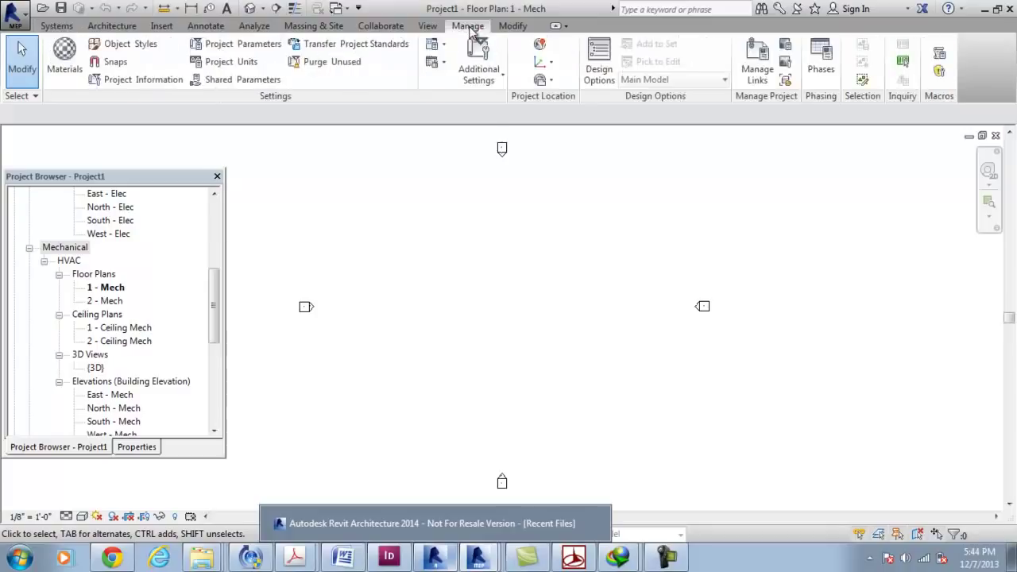
{"action": "left_click", "coordinate": [229, 63]}
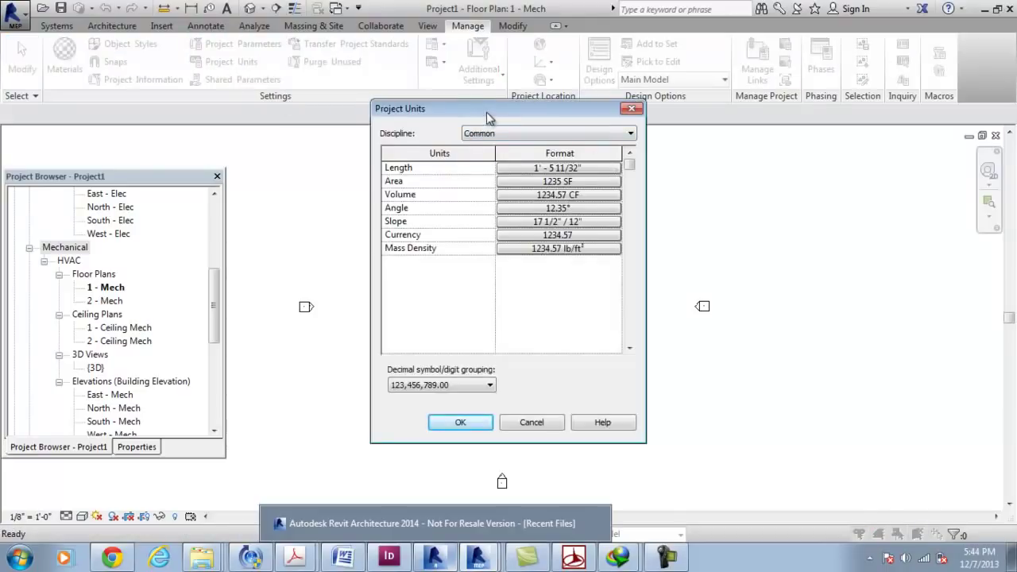
{"action": "left_click_drag", "start_coordinate": [488, 118], "coordinate": [398, 80]}
{"action": "left_click", "coordinate": [416, 98]}
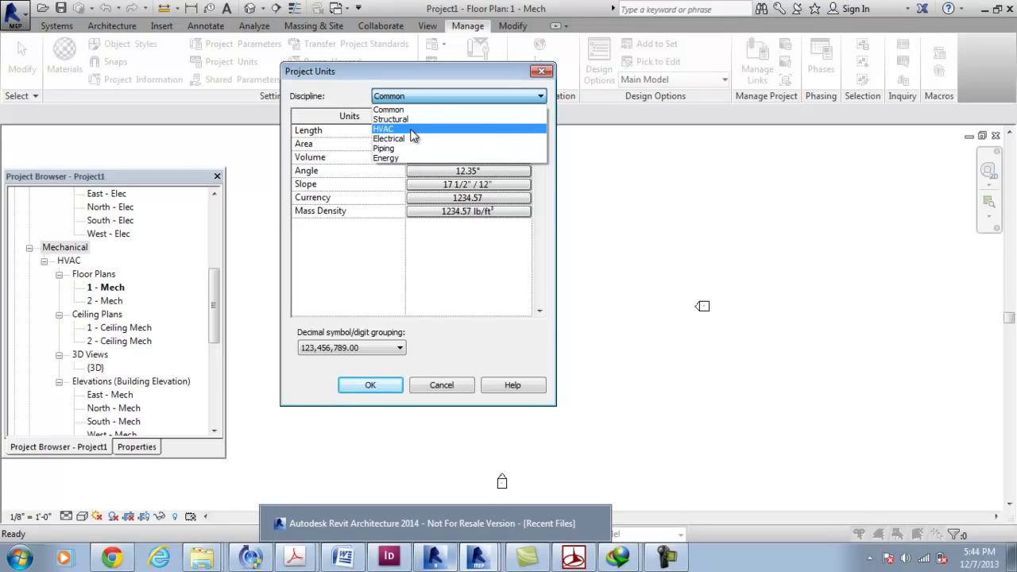
{"action": "left_click", "coordinate": [413, 130]}
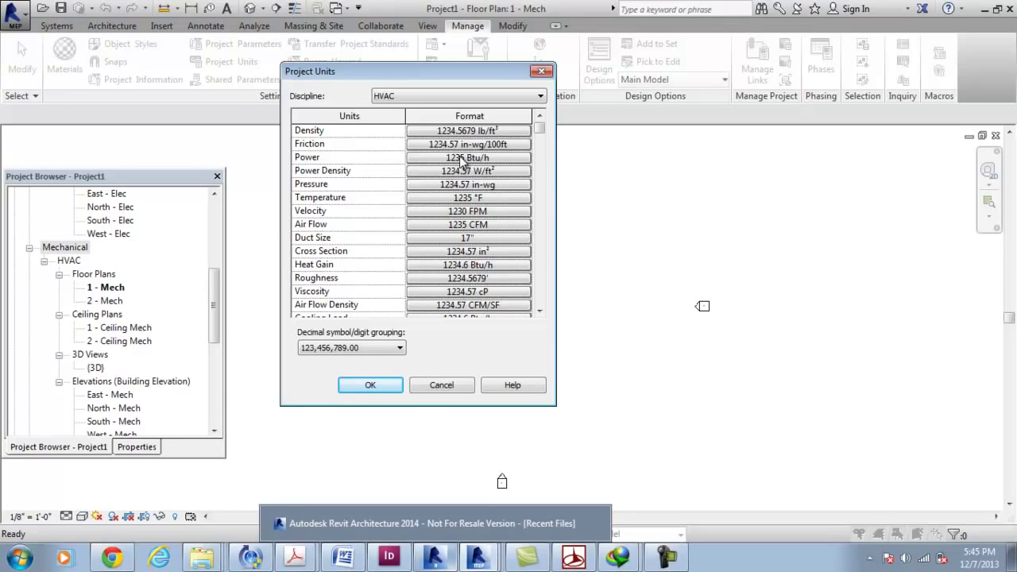
Review the unit choices for HVAC Density, cancel the format change and close the project units settings.
{"action": "left_click", "coordinate": [473, 132]}
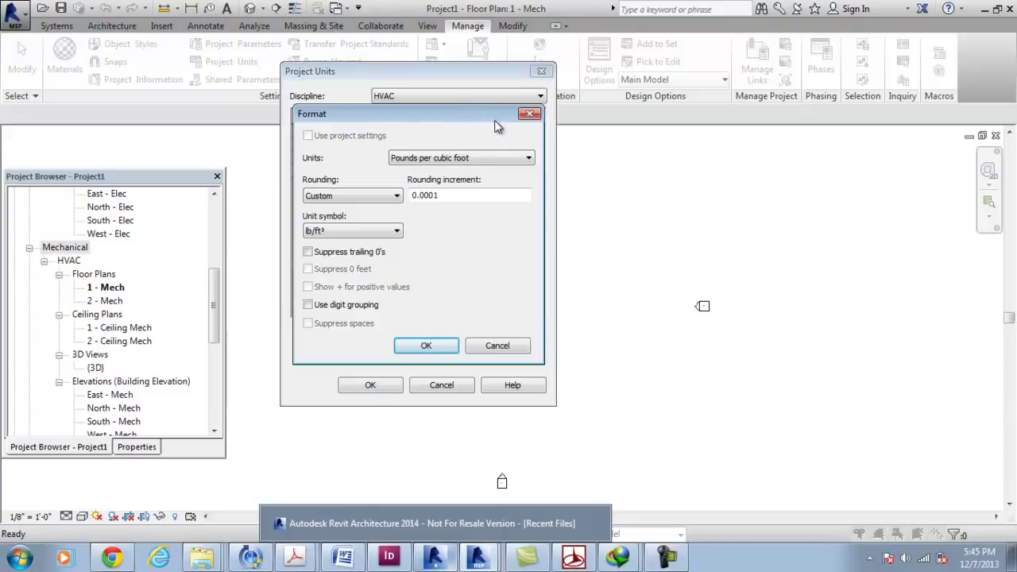
{"action": "left_click", "coordinate": [464, 157]}
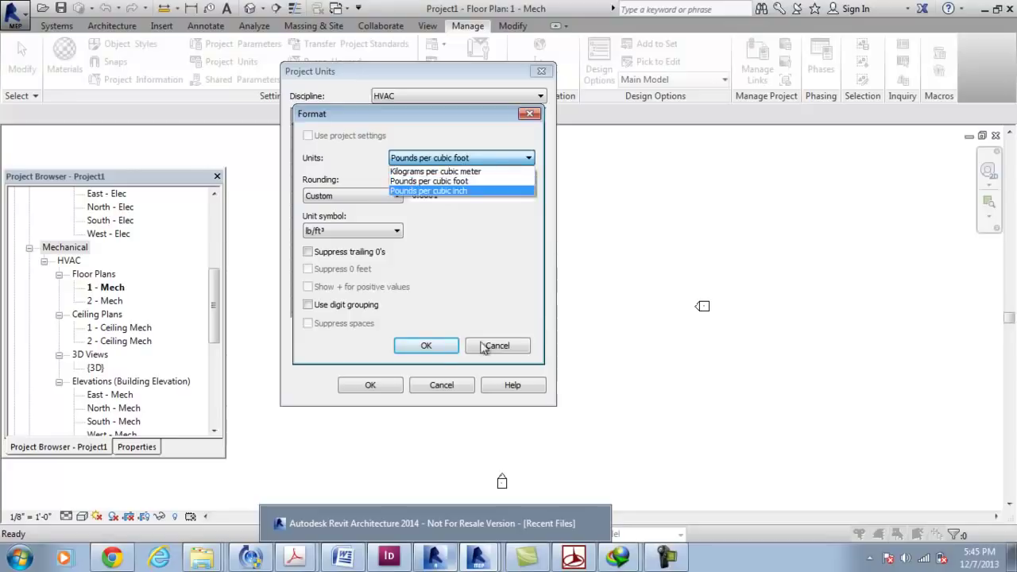
{"action": "left_click", "coordinate": [509, 347]}
{"action": "left_click", "coordinate": [500, 346]}
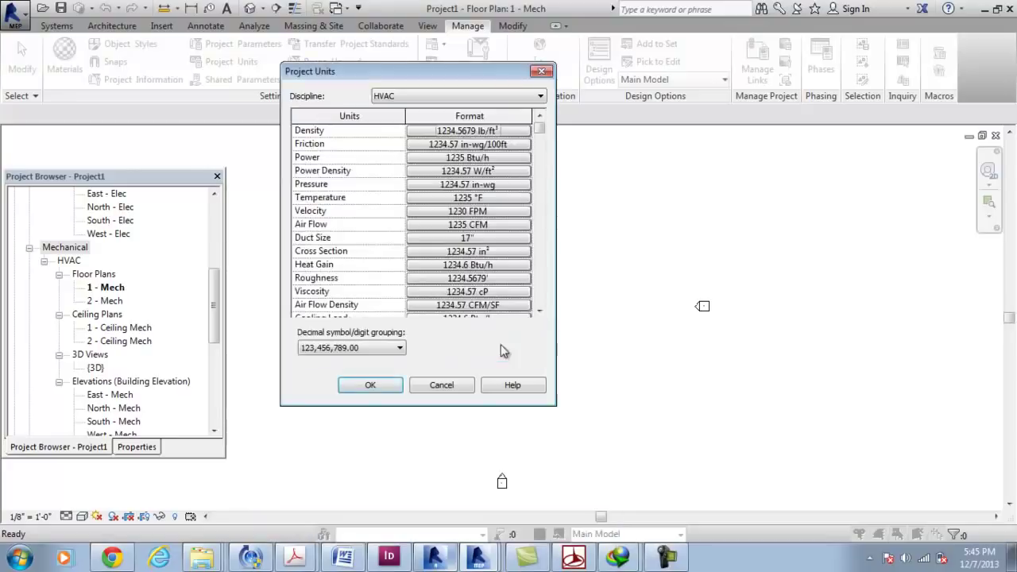
{"action": "left_click", "coordinate": [391, 391]}
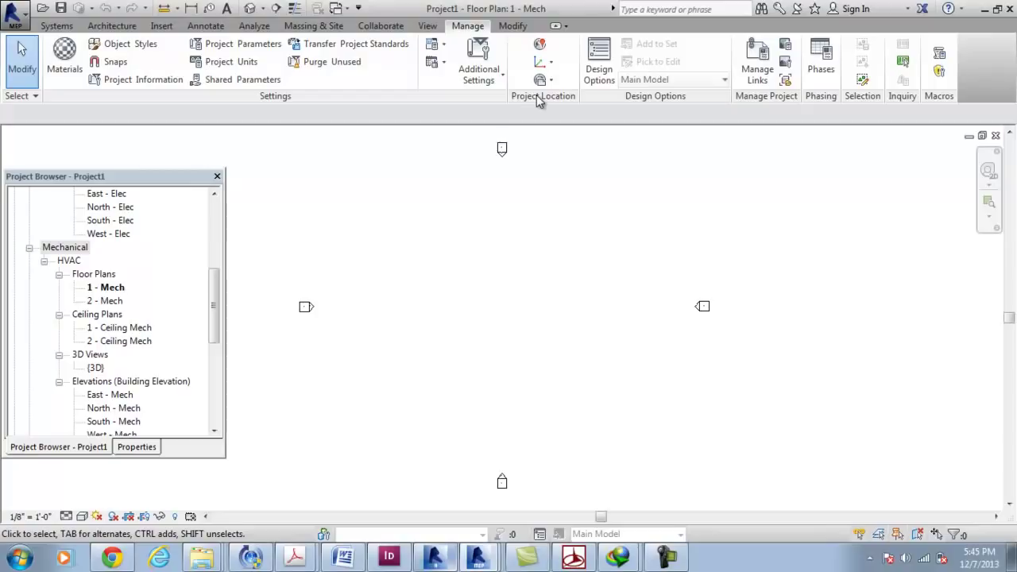
Set the project address to Schererville, IN, USA, continue with the entered address and review the stored location.
{"action": "left_click", "coordinate": [546, 50]}
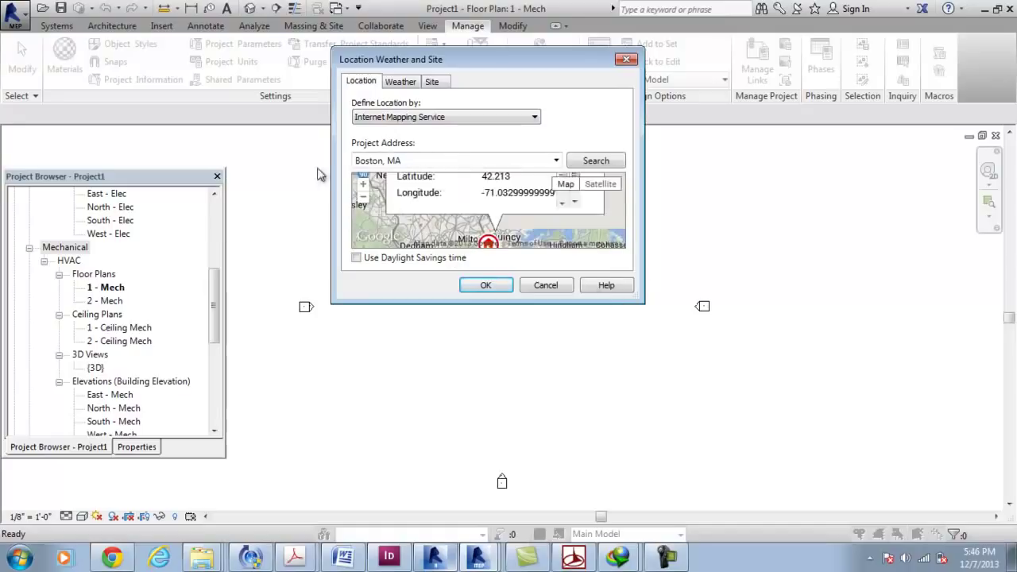
{"action": "left_click_drag", "start_coordinate": [416, 164], "coordinate": [347, 160]}
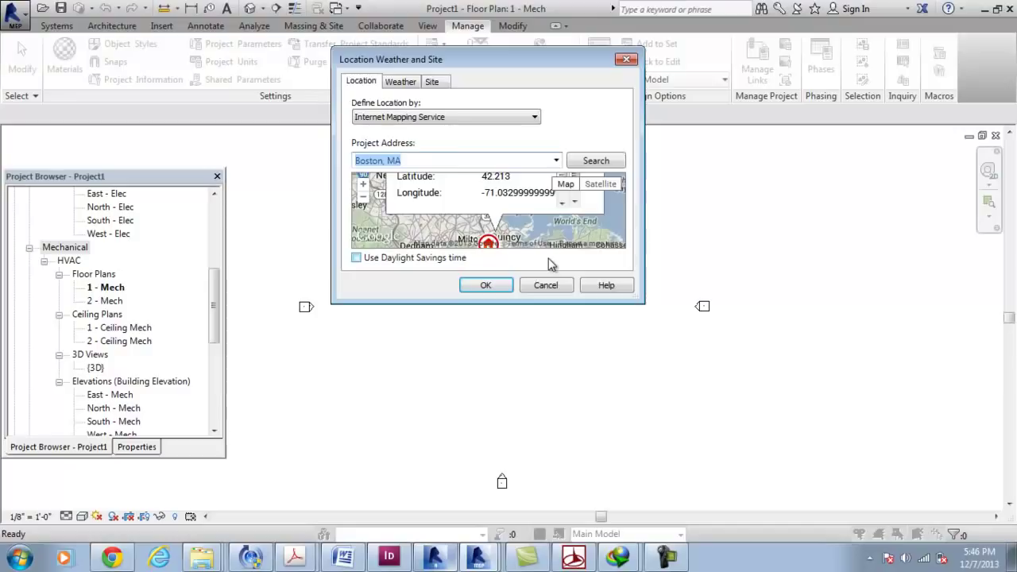
{"action": "type", "text": "Schererville, IN, USA"}
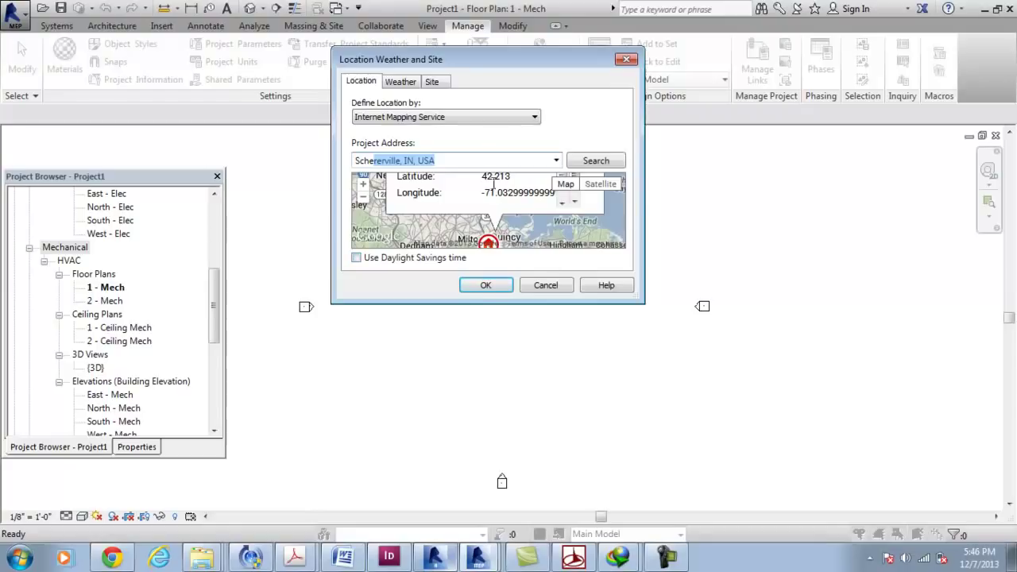
{"action": "left_click", "coordinate": [483, 286]}
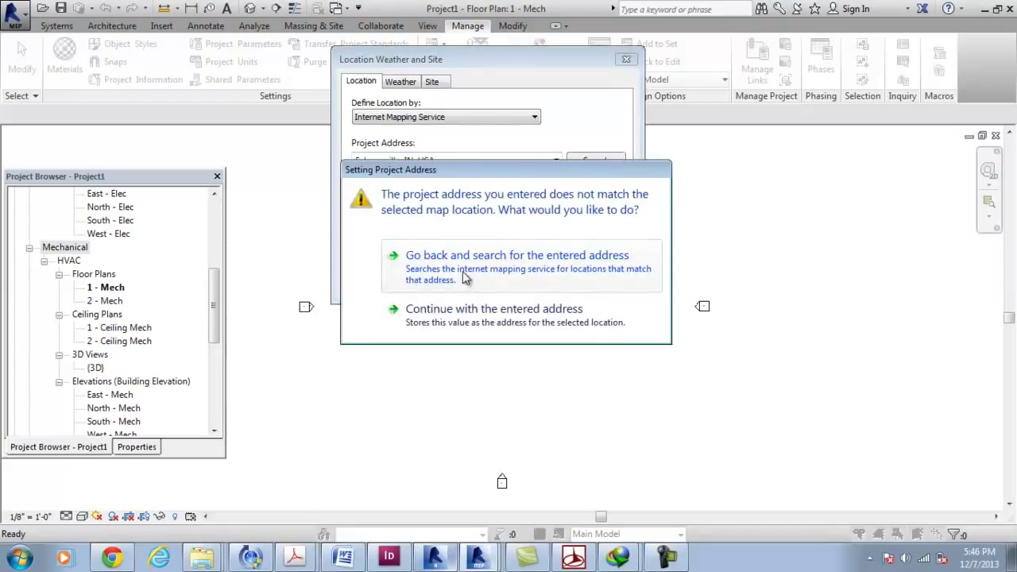
{"action": "left_click", "coordinate": [533, 318]}
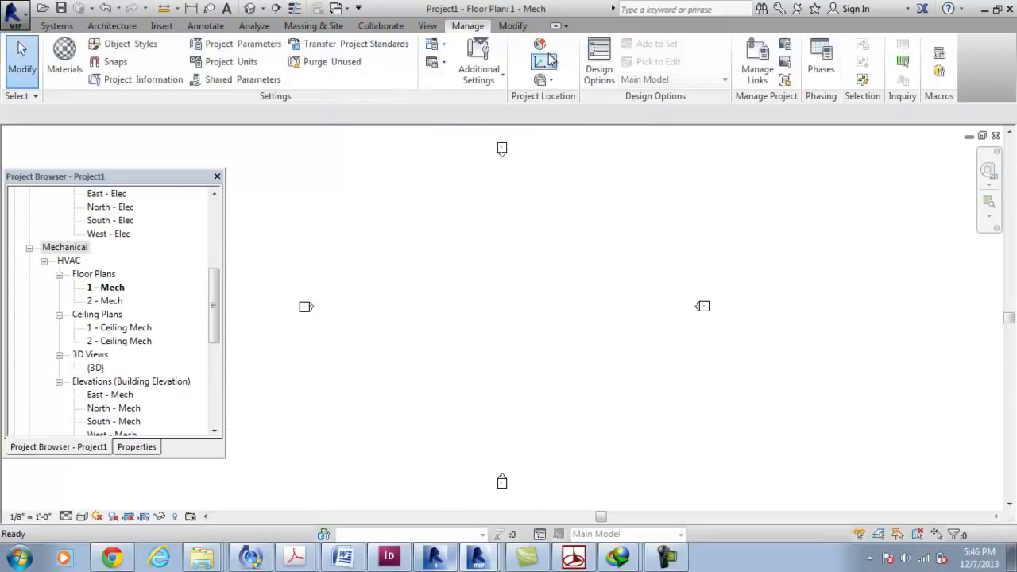
{"action": "left_click", "coordinate": [544, 45]}
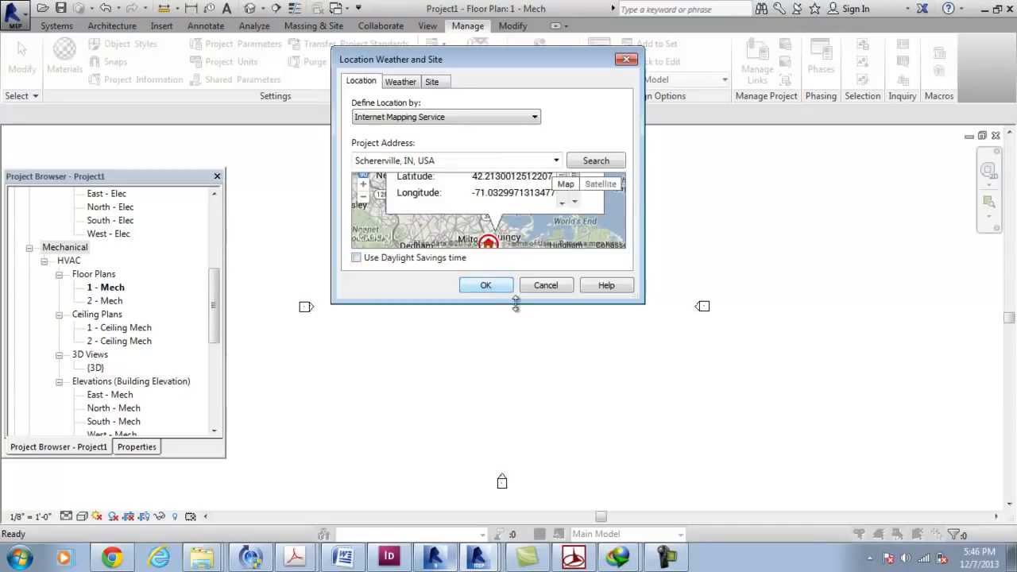
{"action": "left_click", "coordinate": [496, 287]}
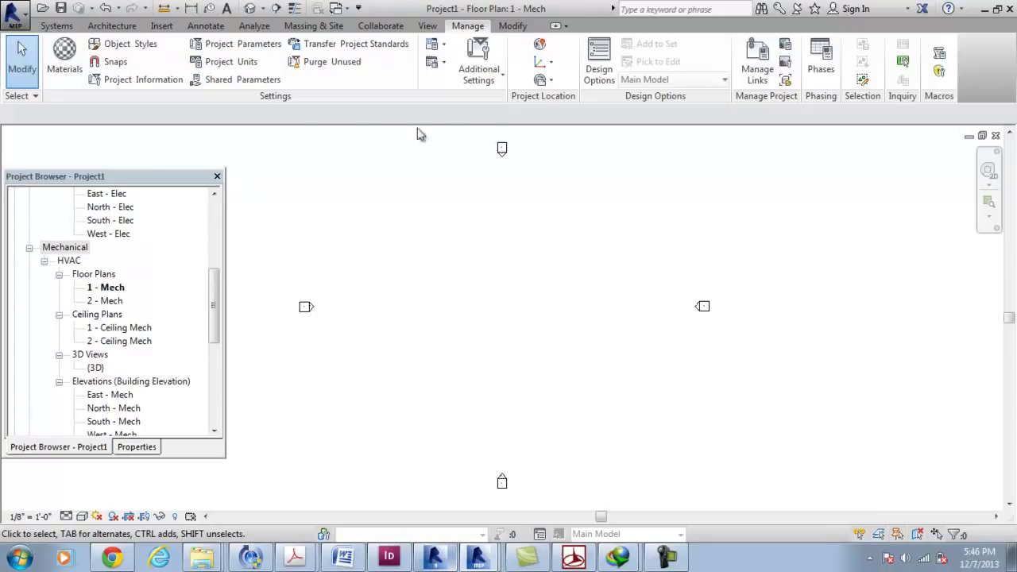
Open the project's location settings and review the weather data, including the cooling and heating design temperatures.
{"action": "left_click", "coordinate": [541, 47]}
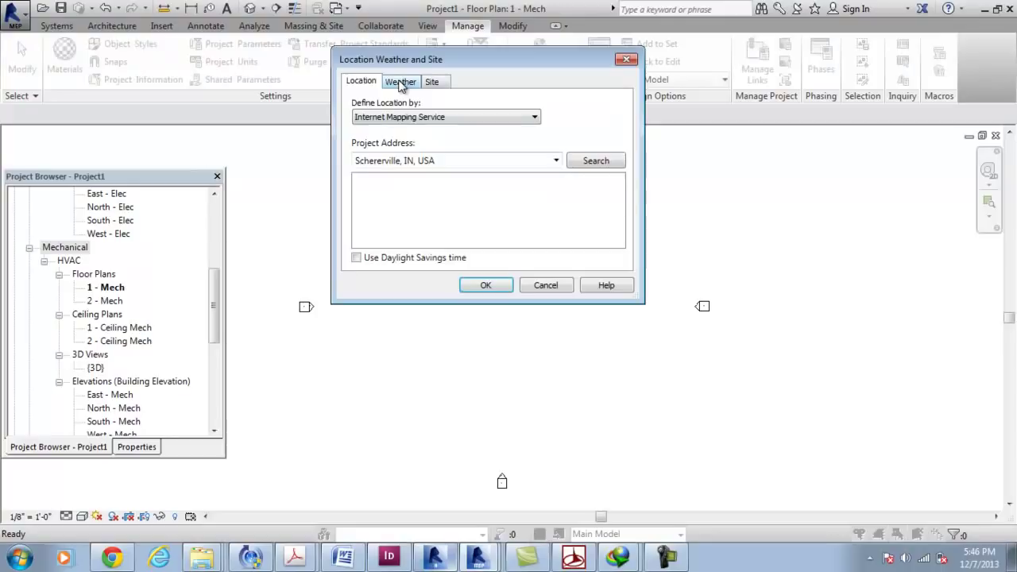
{"action": "left_click", "coordinate": [401, 83]}
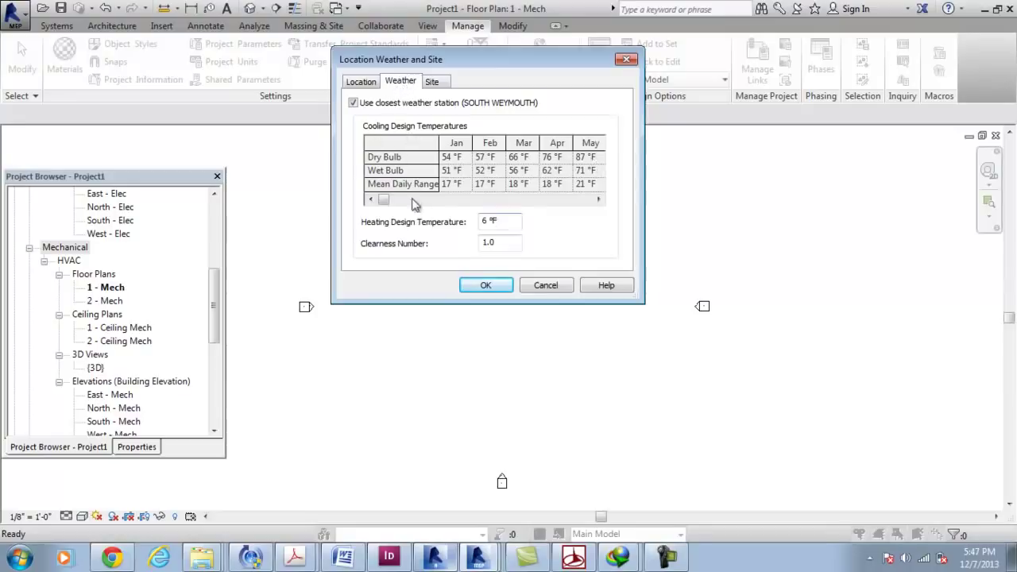
{"action": "left_click_drag", "start_coordinate": [515, 223], "coordinate": [449, 225]}
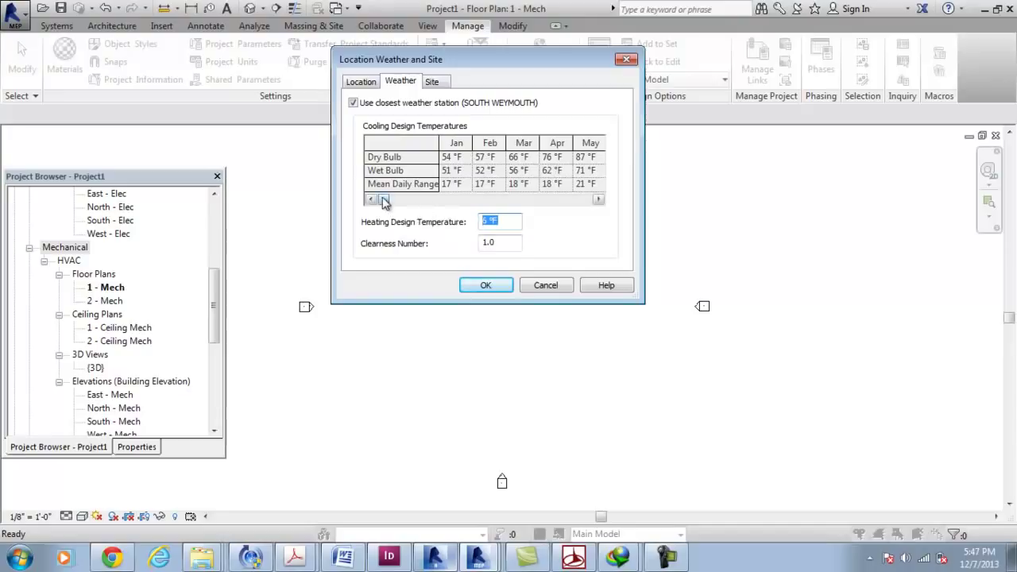
{"action": "left_click_drag", "start_coordinate": [383, 202], "coordinate": [385, 168]}
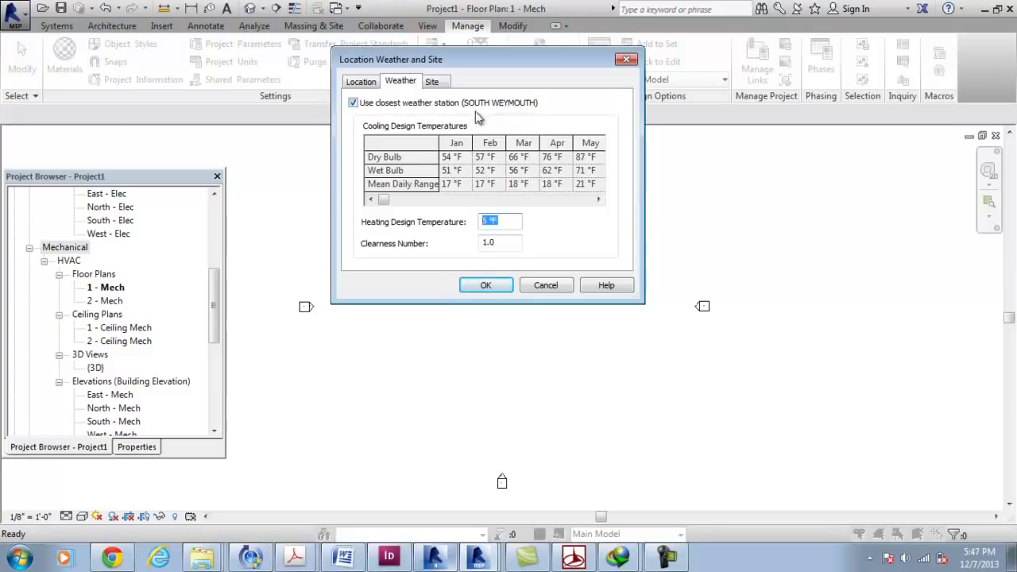
Try turning off the closest weather station option, restore it for South Weymouth and accept the location and weather settings.
{"action": "left_click", "coordinate": [352, 104]}
{"action": "left_click", "coordinate": [352, 103]}
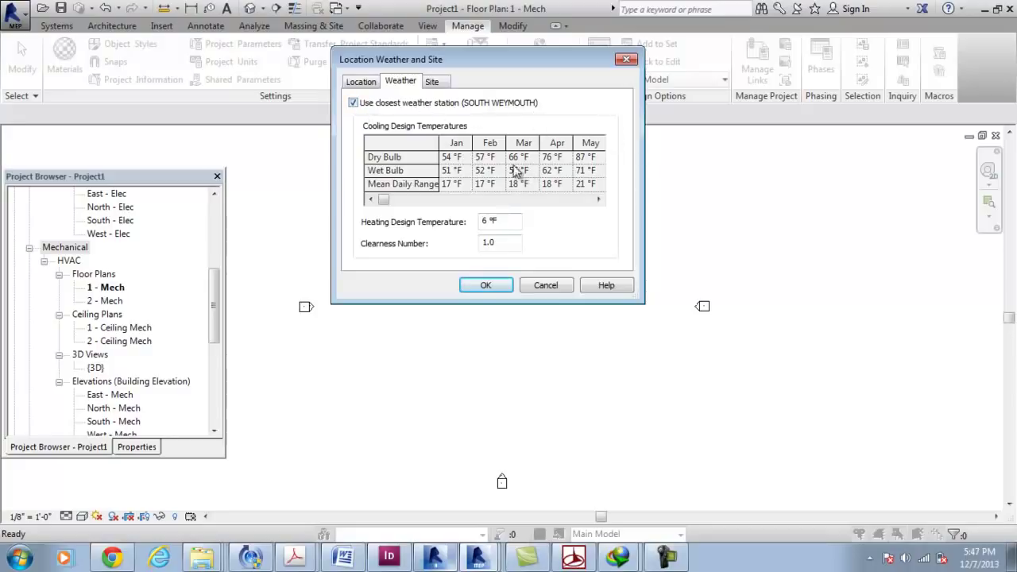
{"action": "left_click", "coordinate": [353, 103]}
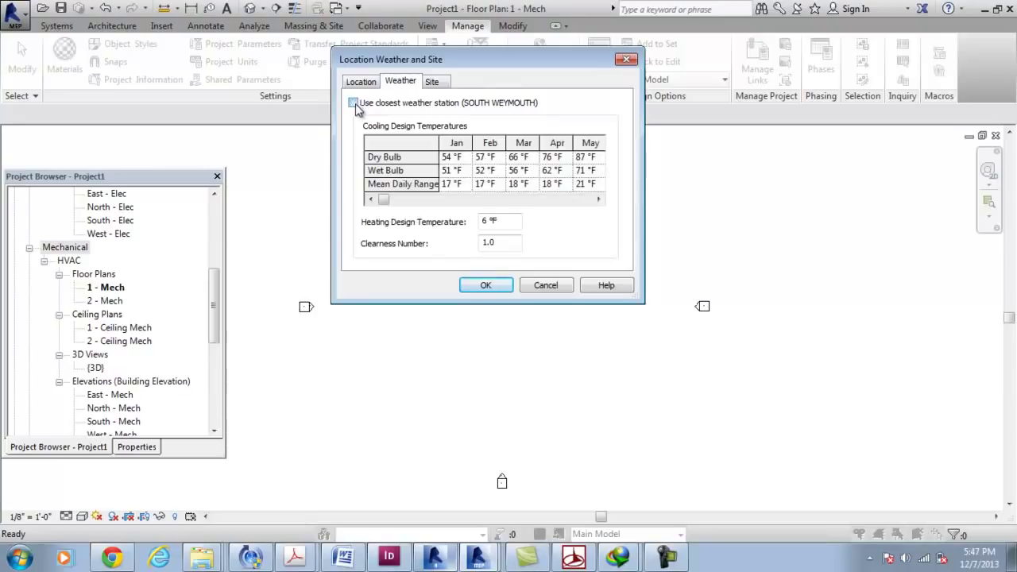
{"action": "left_click", "coordinate": [530, 157]}
{"action": "left_click", "coordinate": [354, 103]}
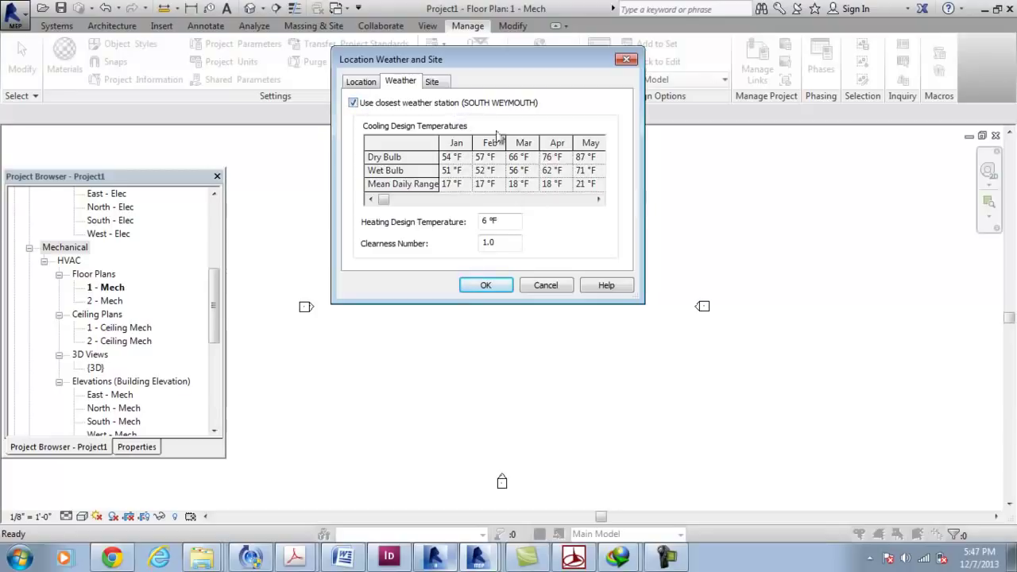
{"action": "left_click", "coordinate": [486, 286]}
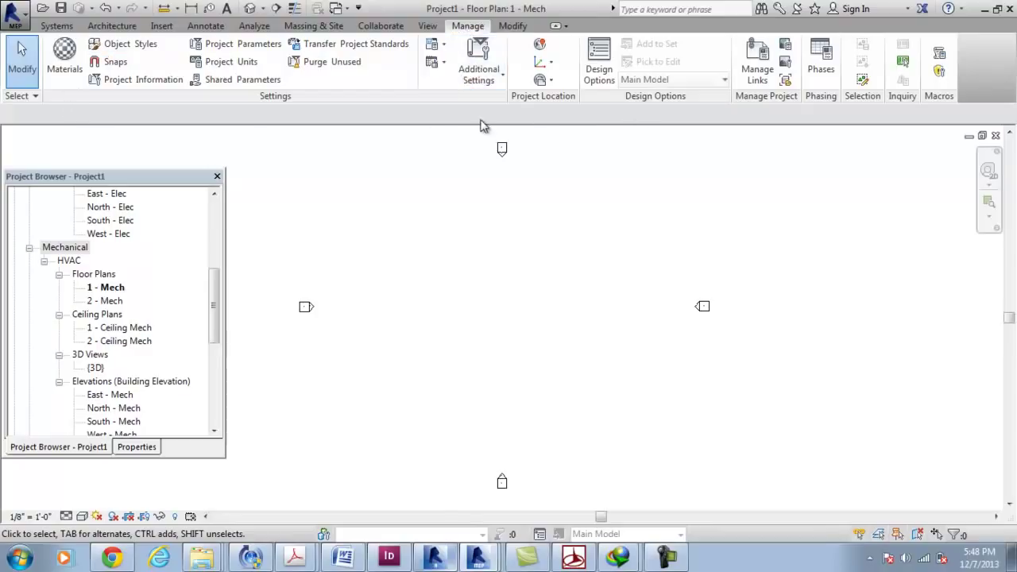
Link the Revit model cadcim_project_archi_office from the Desktop's Project > Architecture folder with Auto - Center to Center positioning.
{"action": "left_click", "coordinate": [162, 26]}
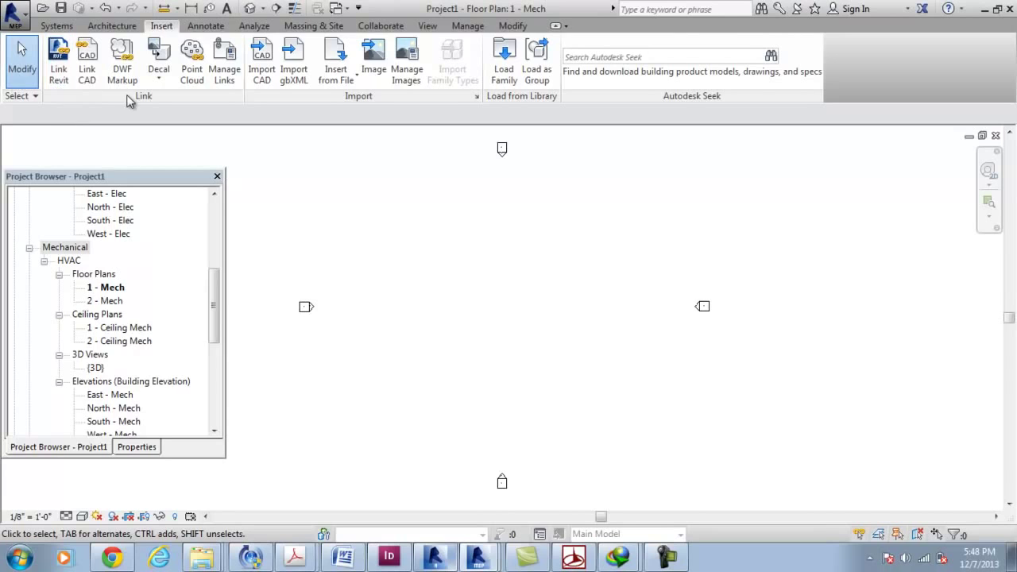
{"action": "left_click", "coordinate": [62, 73]}
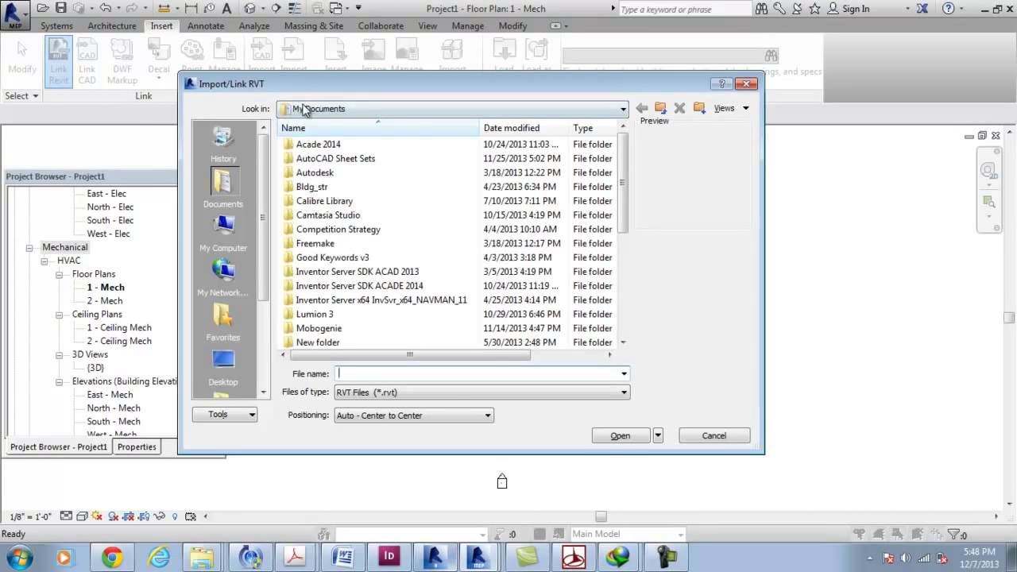
{"action": "left_click", "coordinate": [305, 109]}
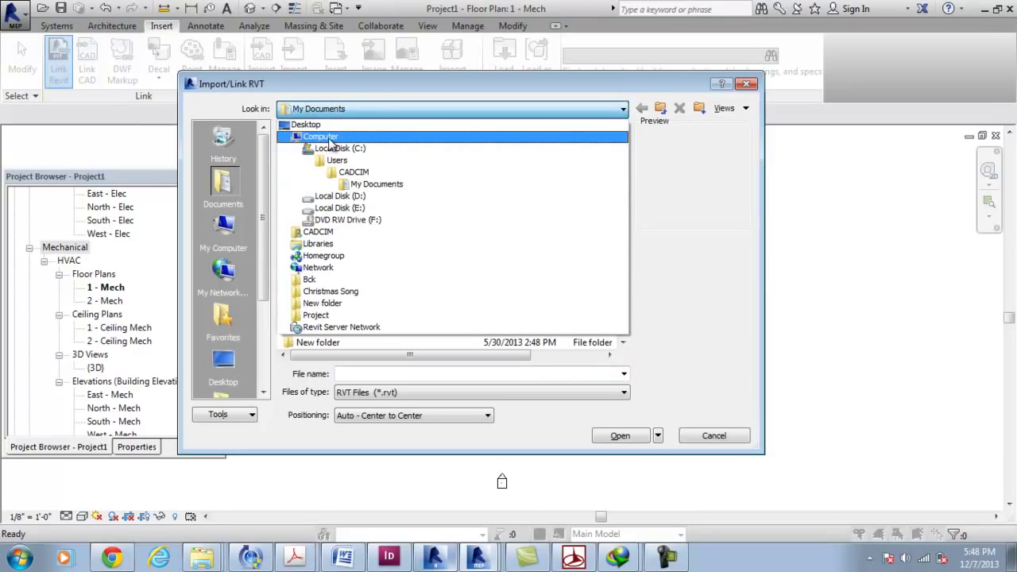
{"action": "left_click", "coordinate": [326, 125]}
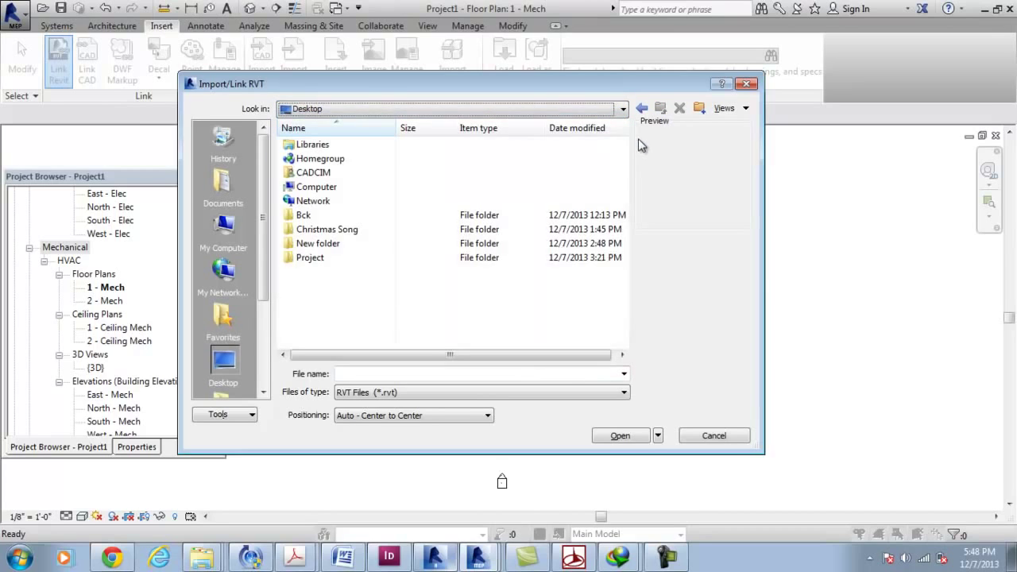
{"action": "double_click", "coordinate": [310, 258]}
{"action": "double_click", "coordinate": [316, 145]}
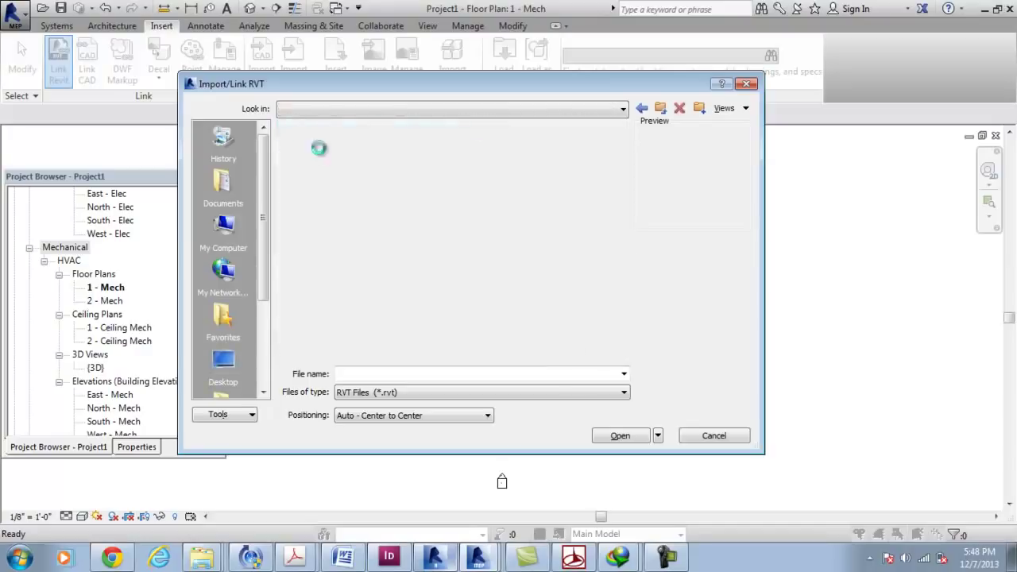
{"action": "left_click", "coordinate": [348, 173]}
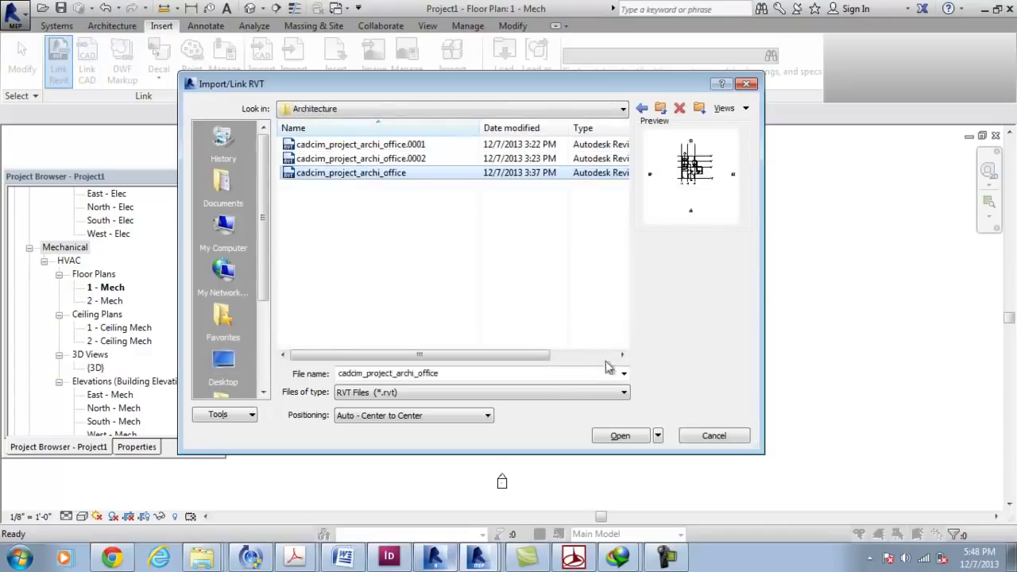
{"action": "left_click", "coordinate": [640, 437]}
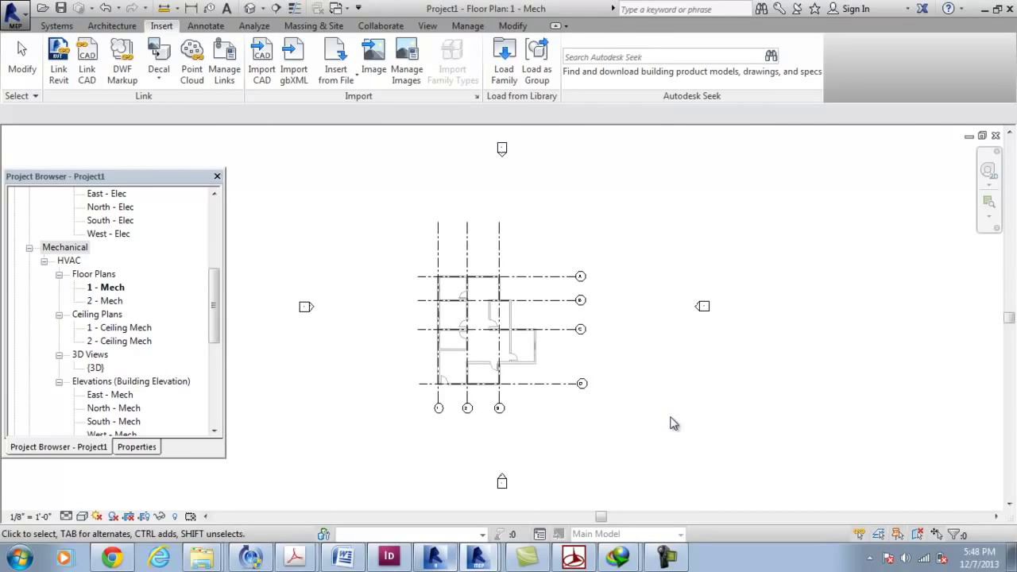
Examine the linked model in the 1 - Mech plan and compare its levels with the project levels in the East - Mech elevation.
{"action": "scroll", "coordinate": [557, 273], "scroll_direction": "up", "scroll_amount": 3}
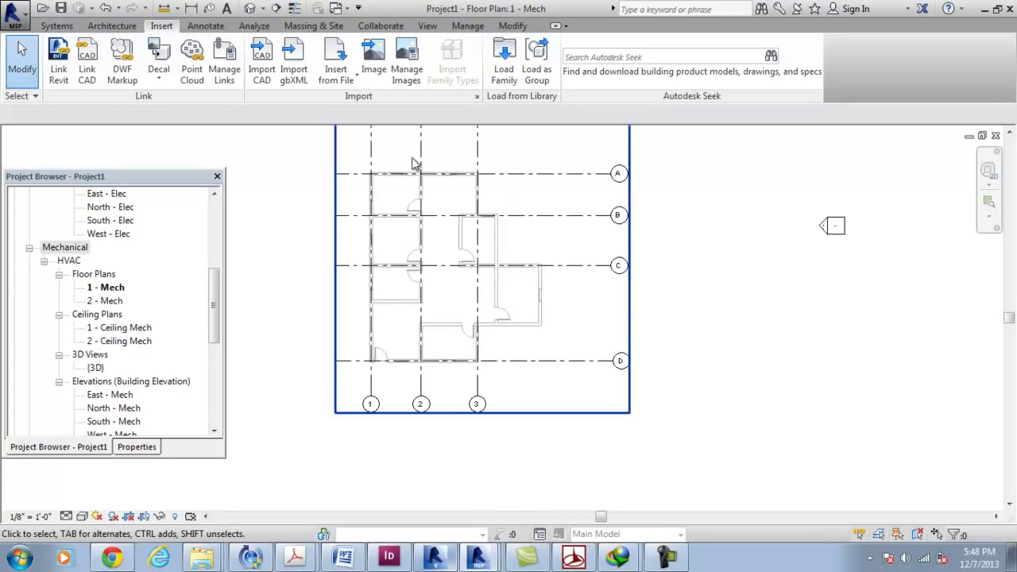
{"action": "scroll", "coordinate": [671, 262], "scroll_direction": "down", "scroll_amount": 2}
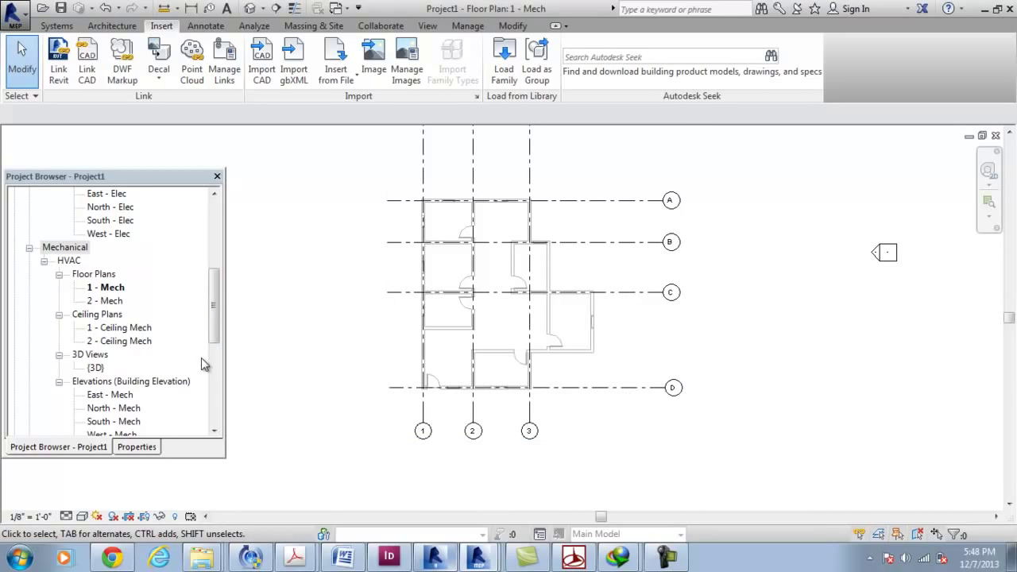
{"action": "scroll", "coordinate": [677, 212], "scroll_direction": "up", "scroll_amount": 2}
{"action": "scroll", "coordinate": [685, 205], "scroll_direction": "down", "scroll_amount": 1}
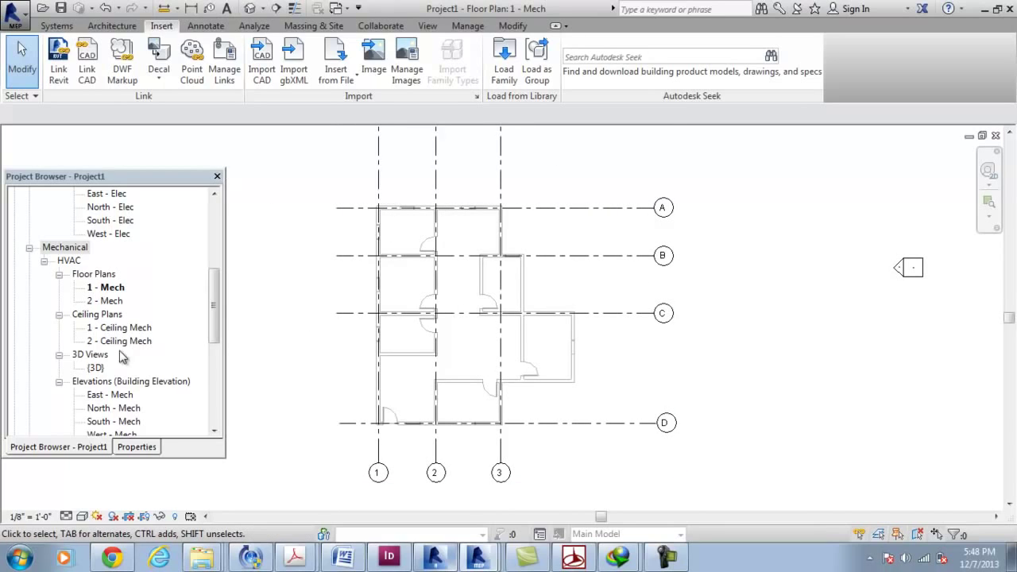
{"action": "double_click", "coordinate": [114, 394]}
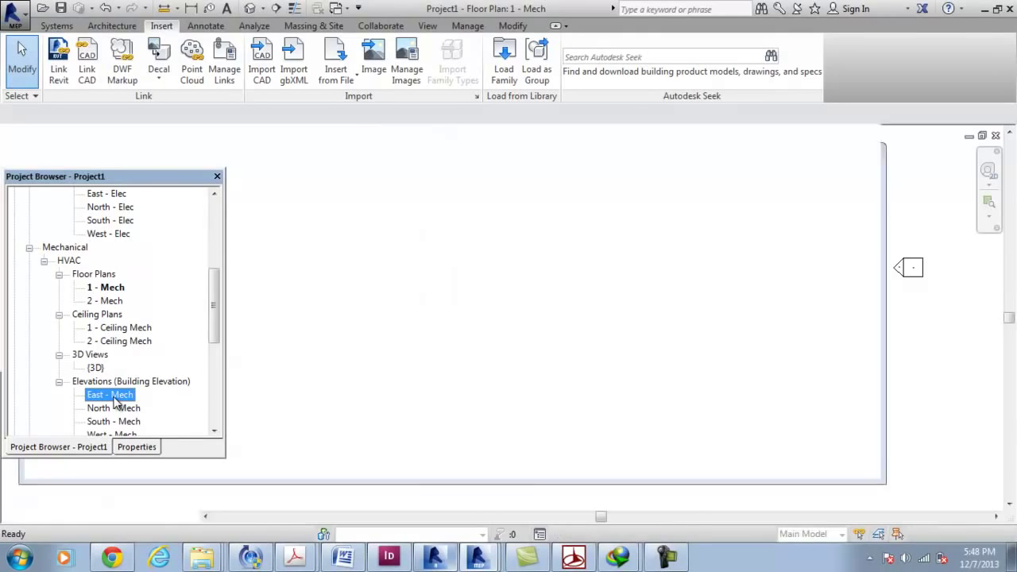
{"action": "scroll", "coordinate": [936, 289], "scroll_direction": "up", "scroll_amount": 3}
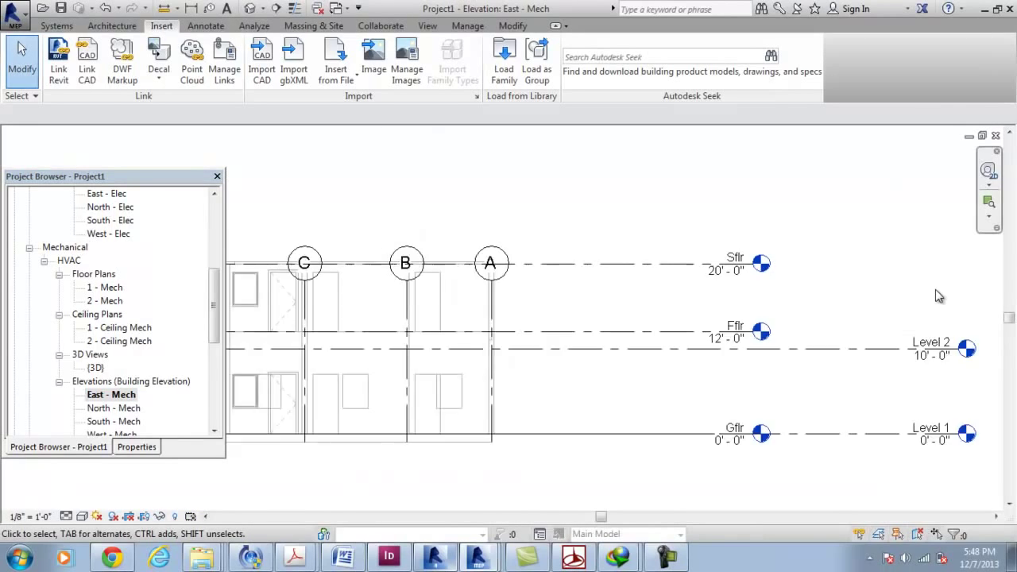
{"action": "scroll", "coordinate": [778, 275], "scroll_direction": "down", "scroll_amount": 2}
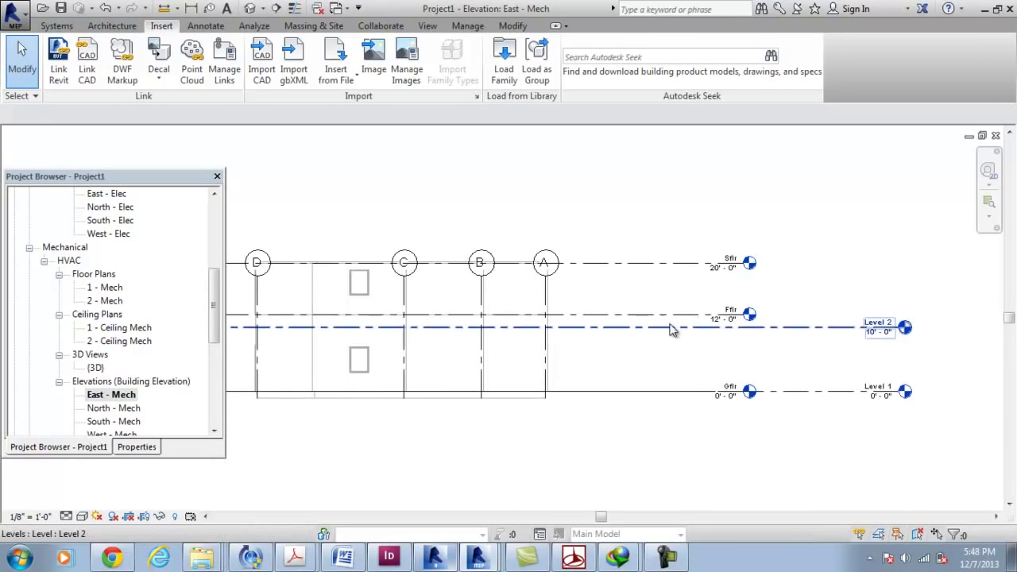
{"action": "scroll", "coordinate": [683, 330], "scroll_direction": "up", "scroll_amount": 2}
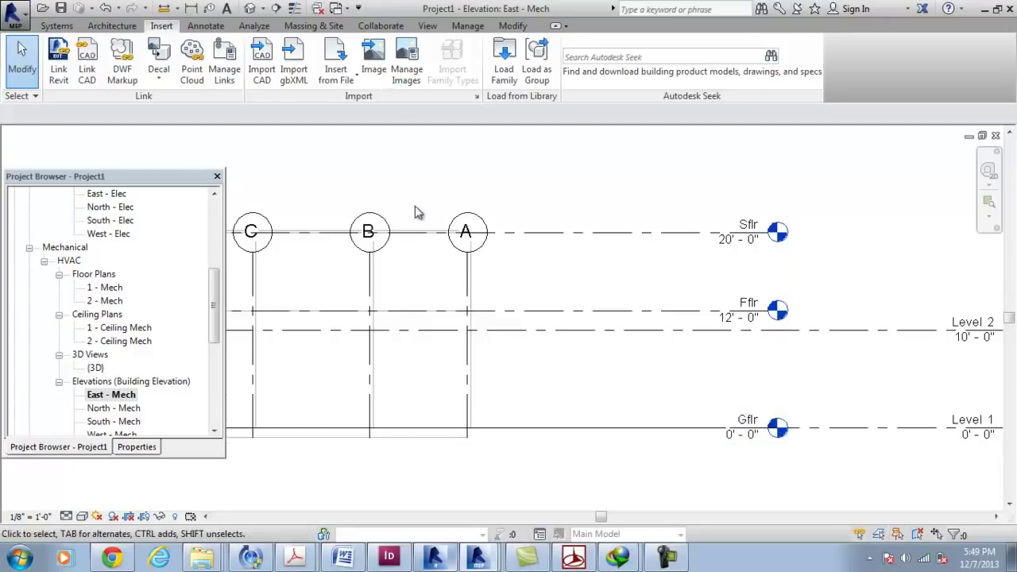
Return to the 1 - Mech floor plan and start Copy/Monitor on the linked architectural model.
{"action": "double_click", "coordinate": [110, 288]}
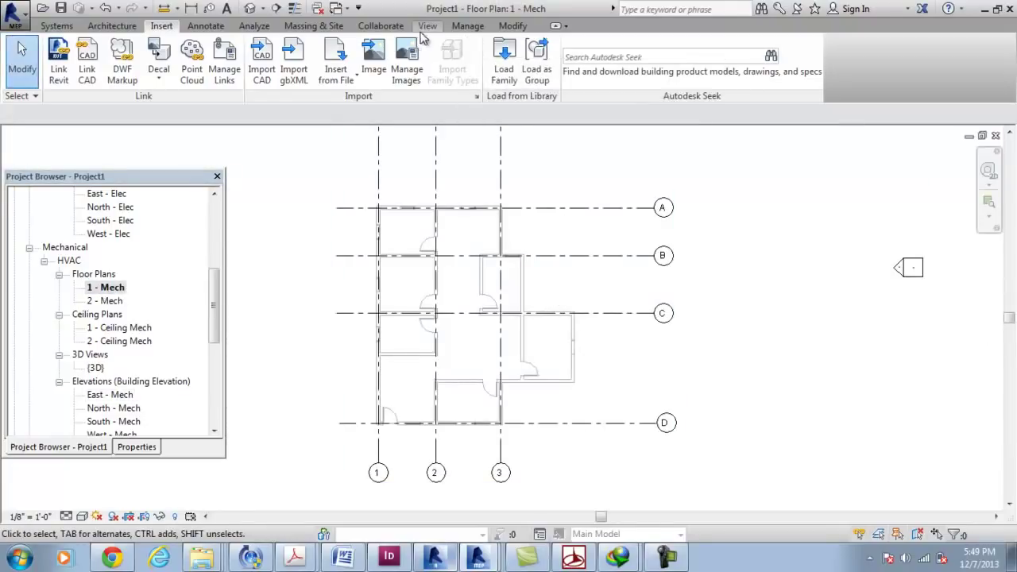
{"action": "left_click", "coordinate": [468, 27]}
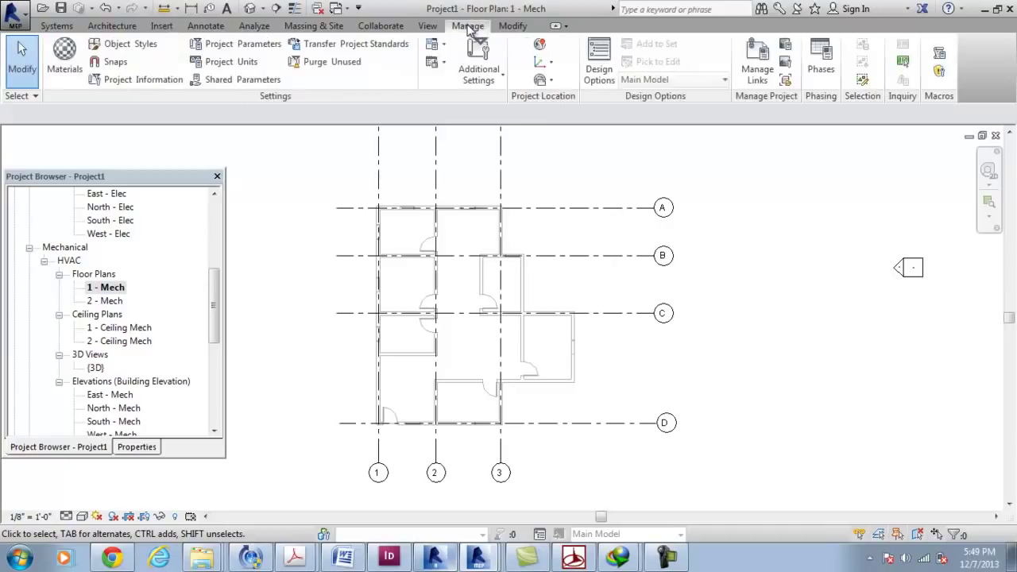
{"action": "left_click", "coordinate": [381, 26]}
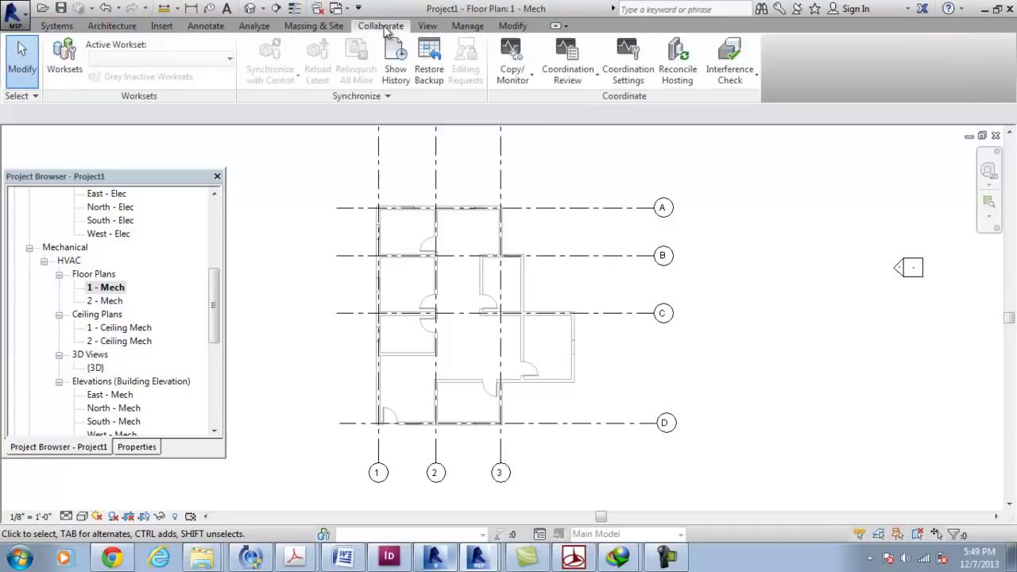
{"action": "left_click", "coordinate": [530, 73]}
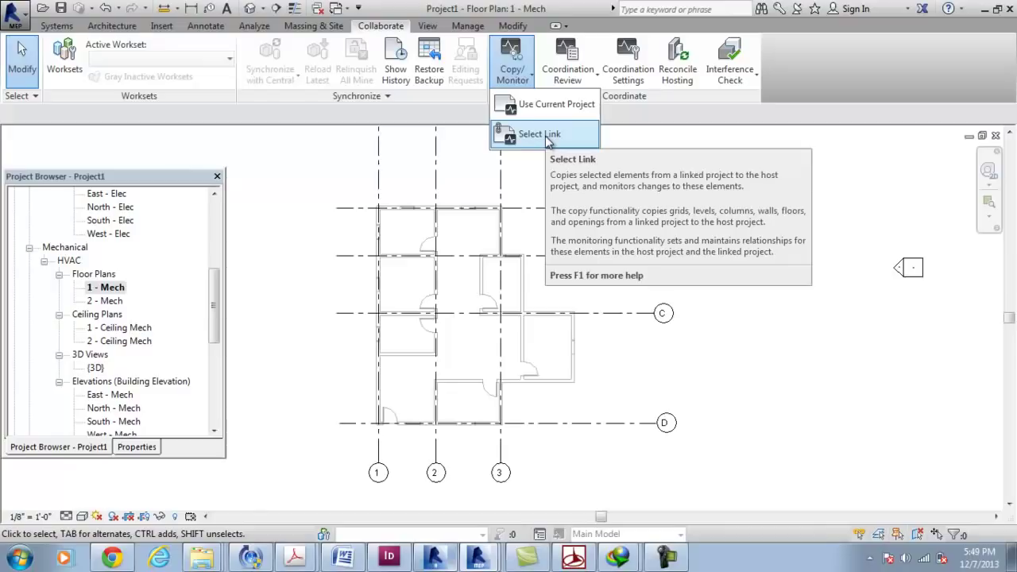
{"action": "left_click", "coordinate": [545, 135]}
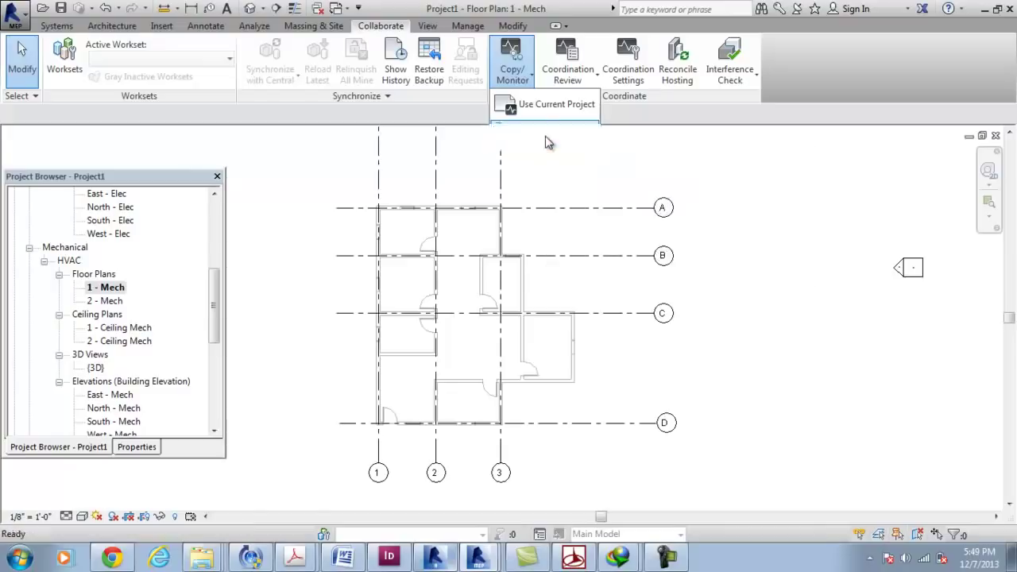
{"action": "left_click", "coordinate": [503, 215]}
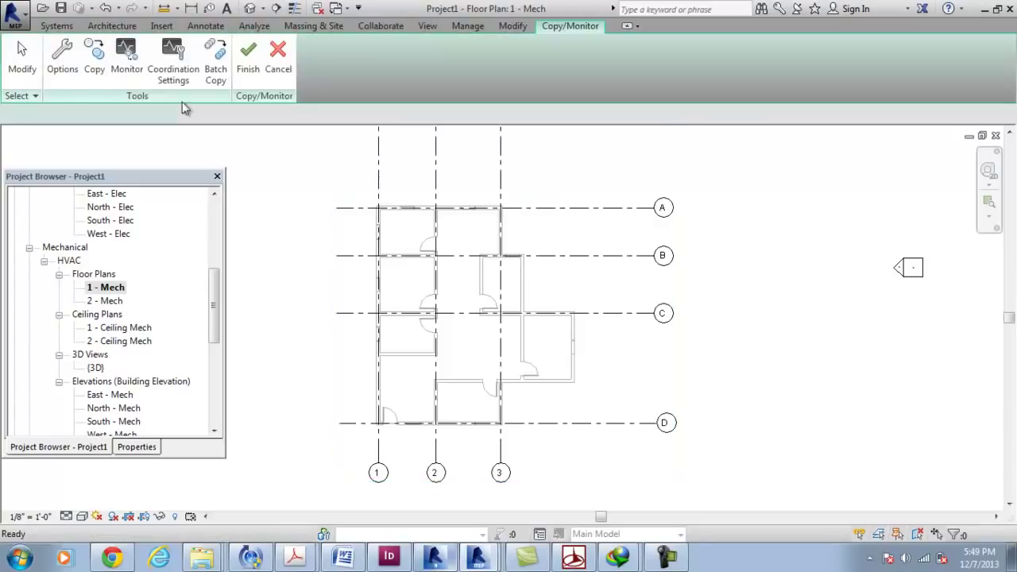
Review and accept the Copy/Monitor level options, and start the Copy tool with multiple selection enabled in the 1 - Mech plan.
{"action": "left_click", "coordinate": [70, 78]}
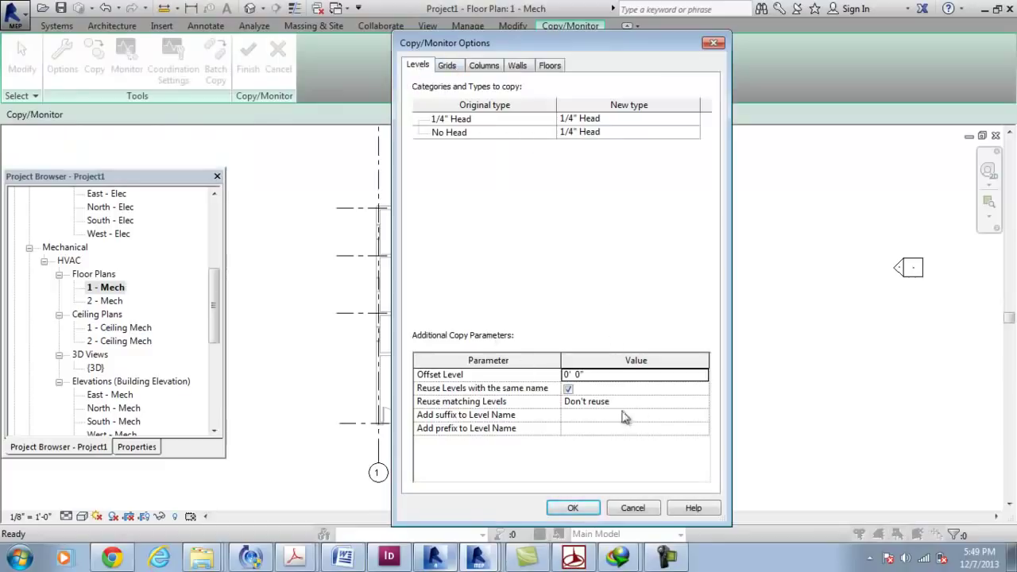
{"action": "left_click", "coordinate": [573, 507]}
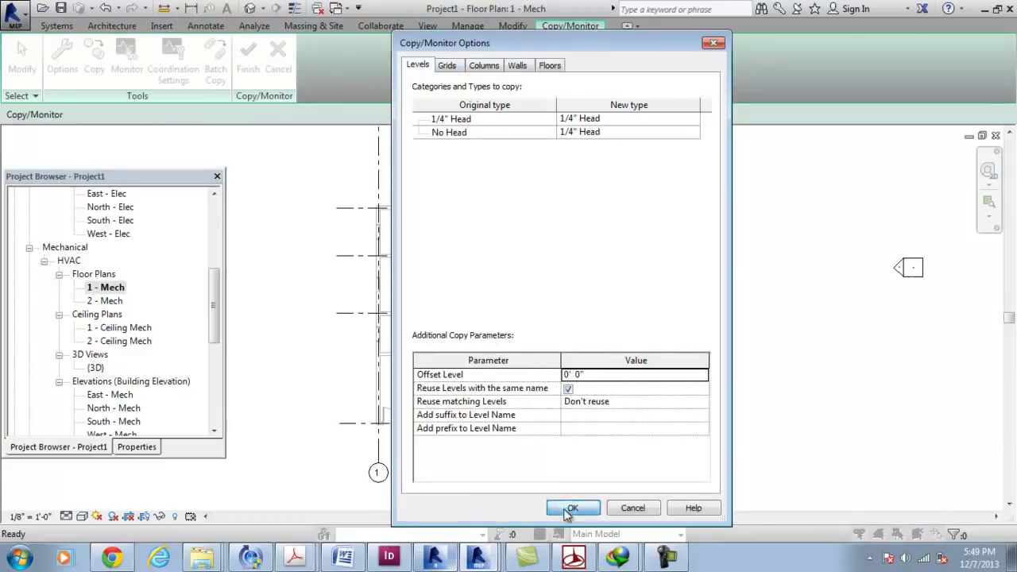
{"action": "left_click", "coordinate": [94, 57]}
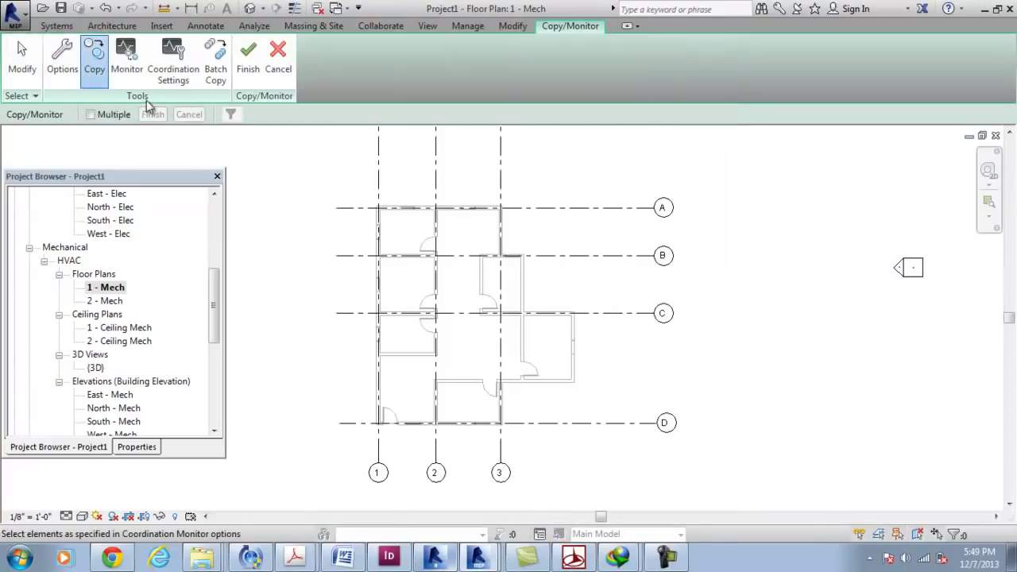
{"action": "left_click", "coordinate": [94, 116]}
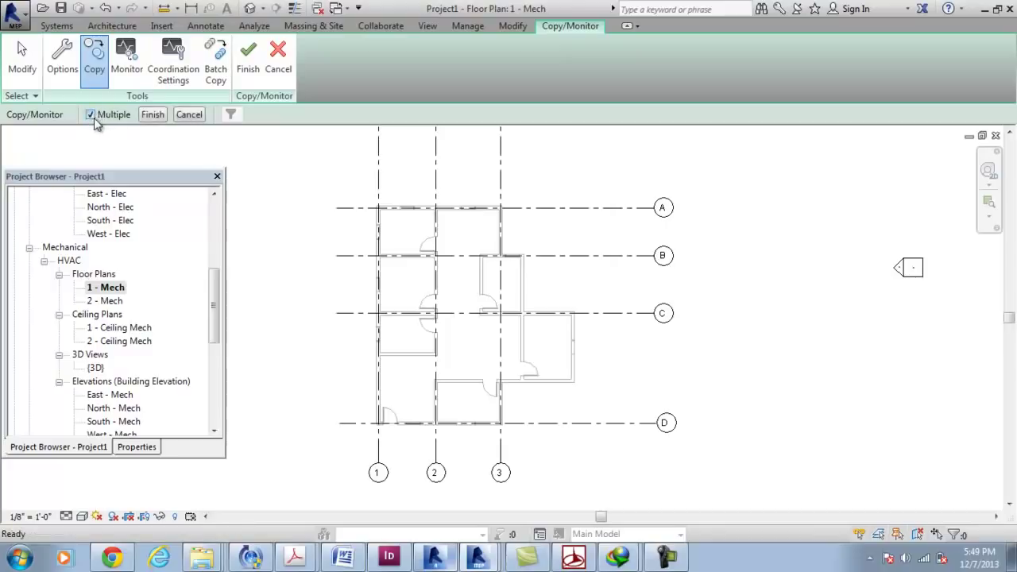
Switch to the East - Mech elevation, bring all levels into view and accept the Copy/Monitor options for levels.
{"action": "double_click", "coordinate": [103, 394]}
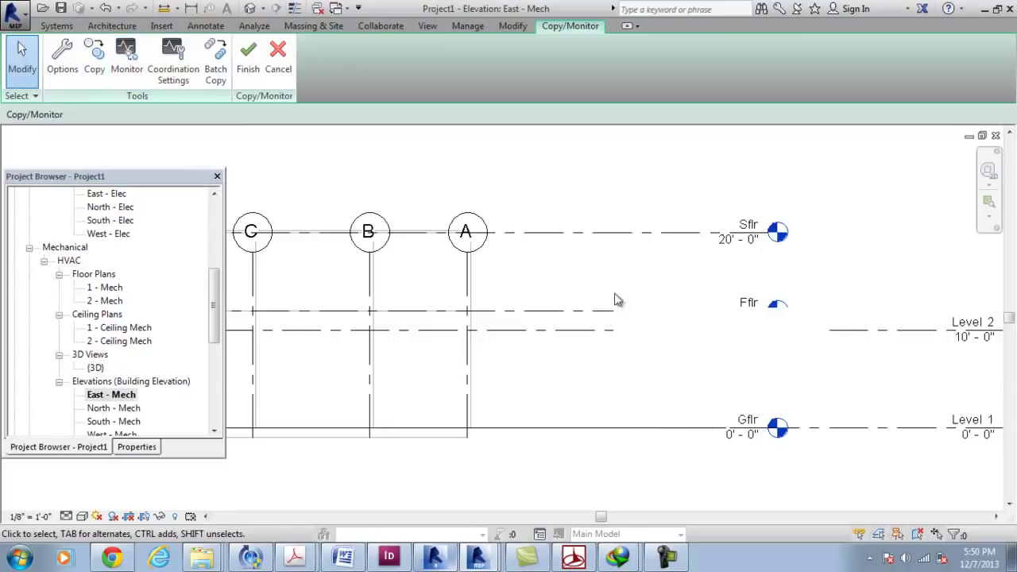
{"action": "scroll", "coordinate": [617, 297], "scroll_direction": "down", "scroll_amount": 2}
{"action": "left_click", "coordinate": [63, 57]}
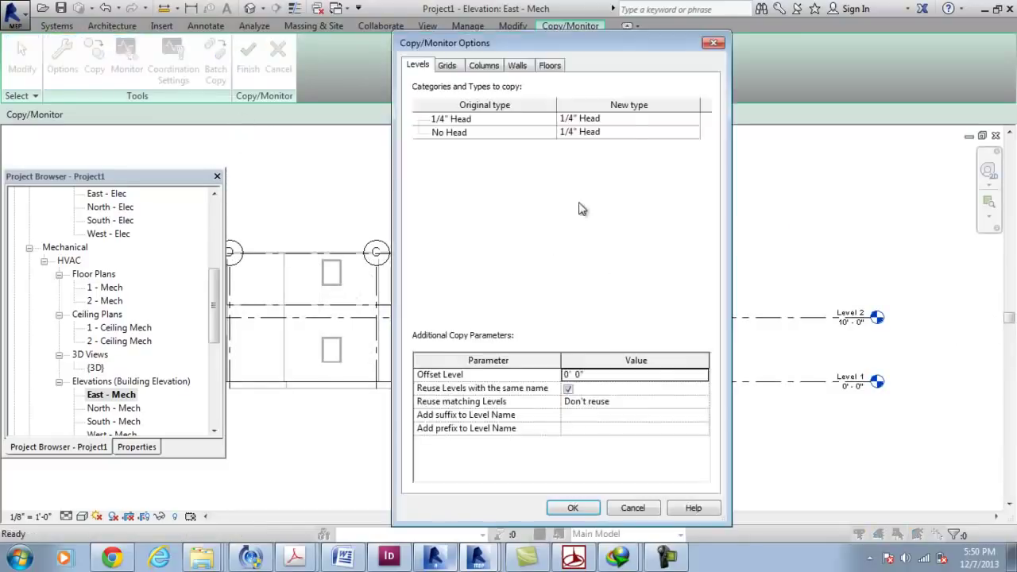
{"action": "left_click", "coordinate": [572, 509]}
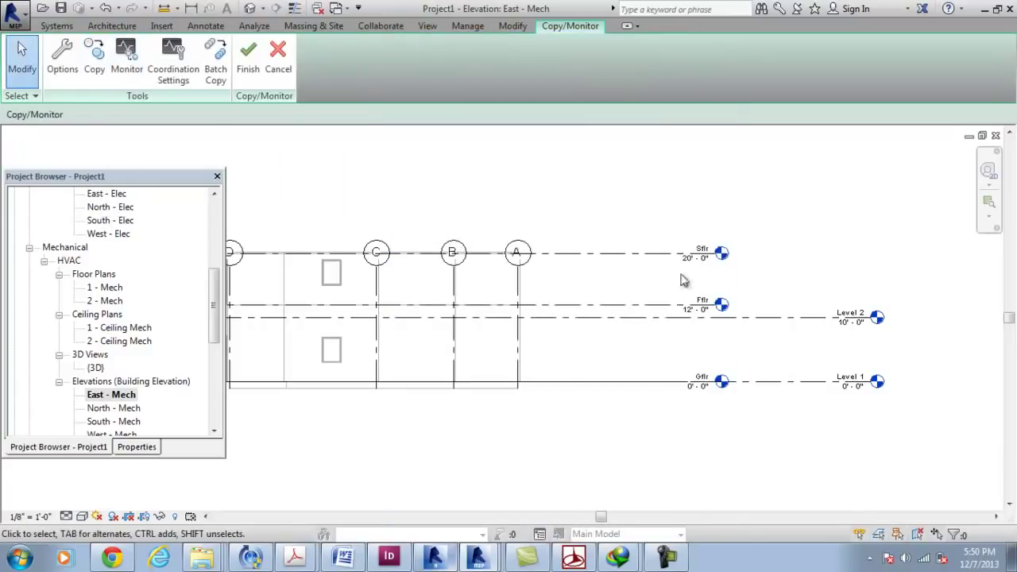
Copy the linked model's Gflr, Fflr and Sflr levels into the project together, using the Copy tool with Multiple enabled.
{"action": "left_click", "coordinate": [94, 62]}
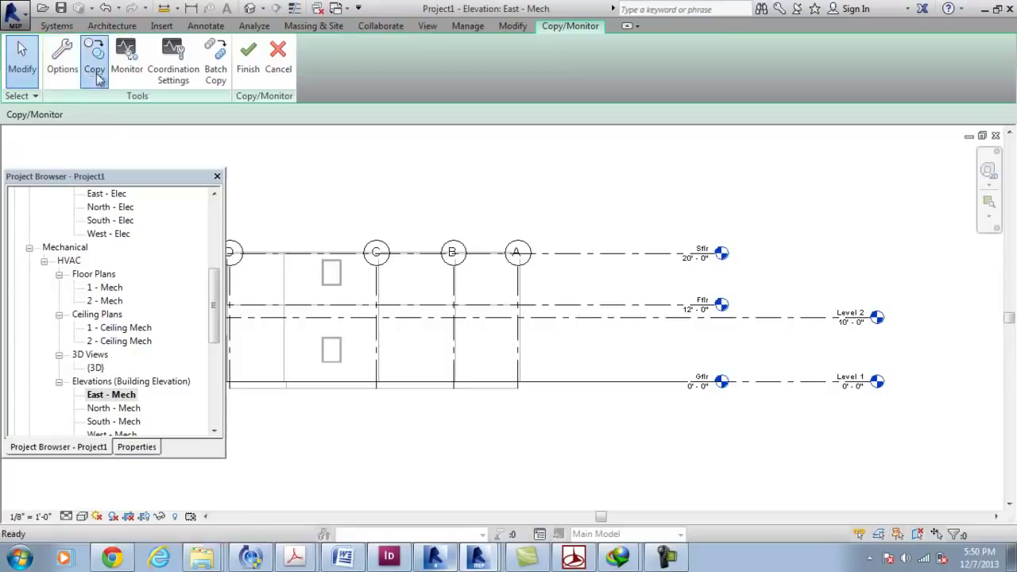
{"action": "left_click", "coordinate": [91, 114]}
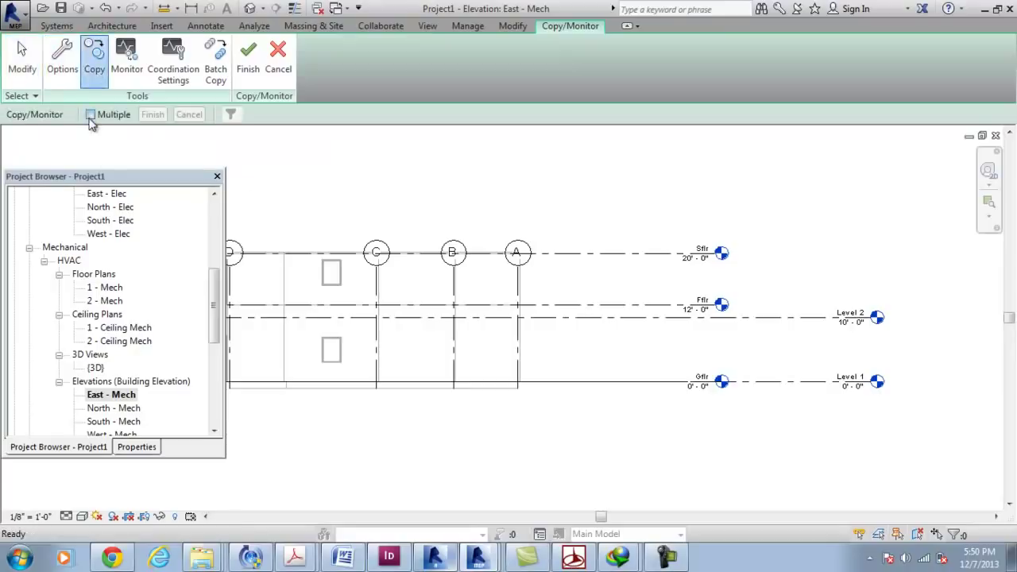
{"action": "left_click", "coordinate": [676, 383]}
{"action": "left_click", "coordinate": [668, 309]}
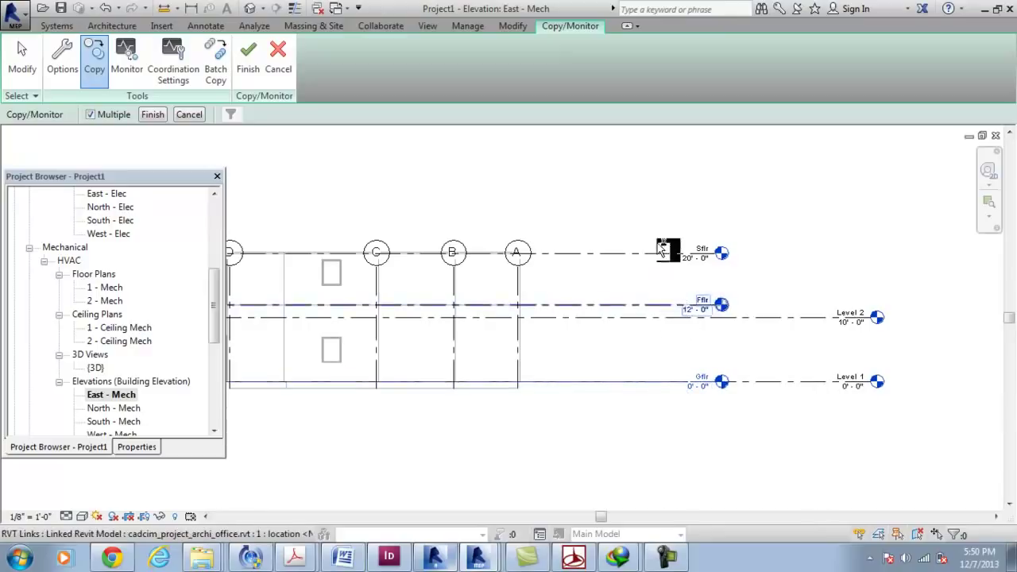
{"action": "left_click", "coordinate": [153, 115]}
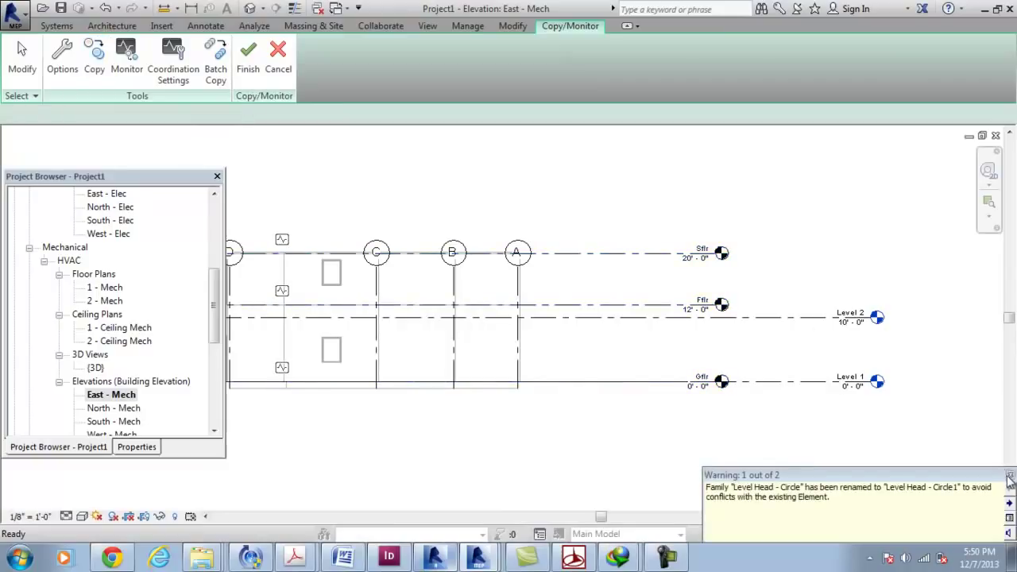
{"action": "left_click", "coordinate": [1009, 477]}
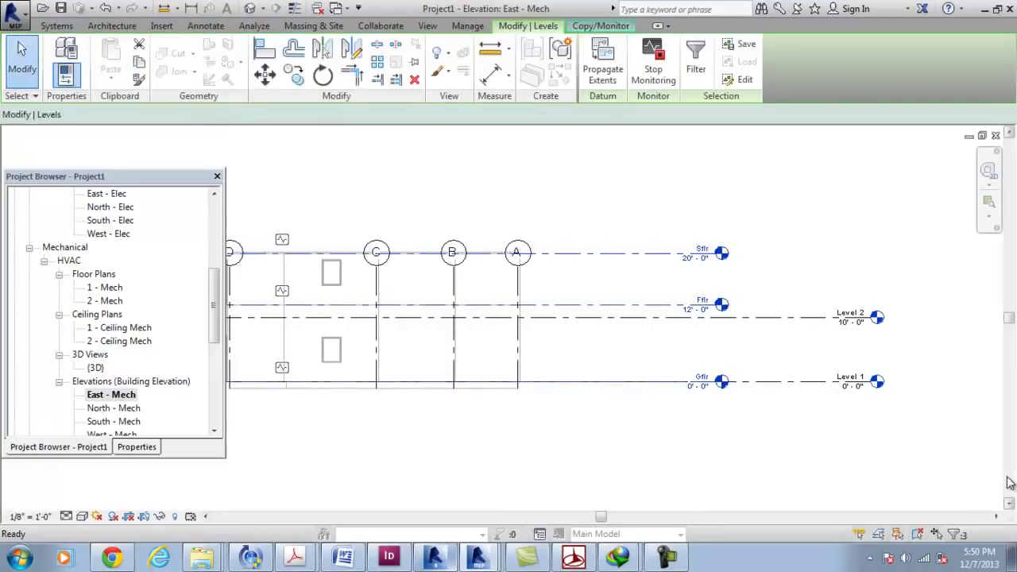
{"action": "left_click", "coordinate": [654, 420]}
Inspect the copied Fflr and Sflr levels in the East - Mech elevation and finish Copy/Monitor.
{"action": "scroll", "coordinate": [604, 342], "scroll_direction": "up", "scroll_amount": 2}
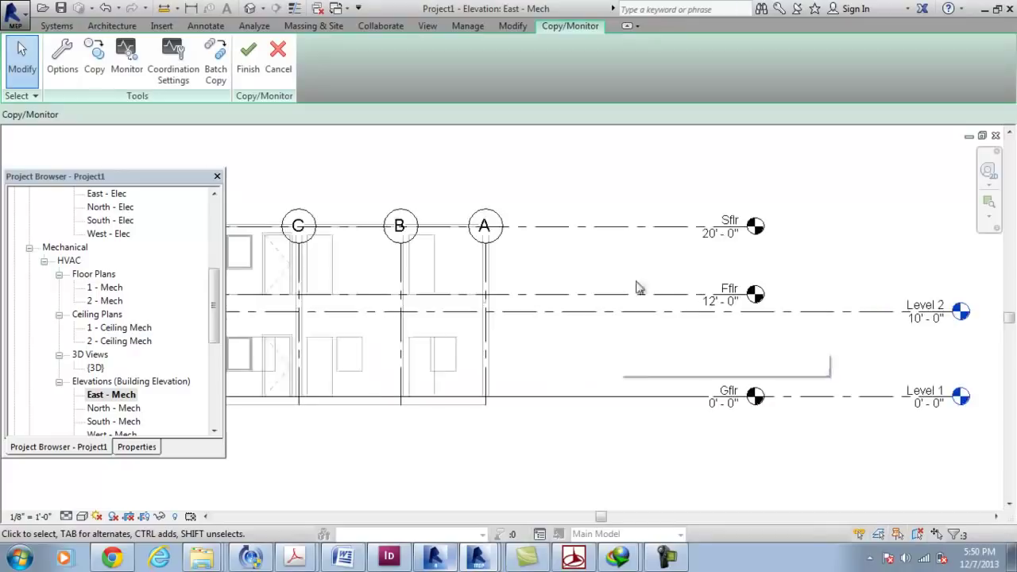
{"action": "left_click", "coordinate": [652, 294]}
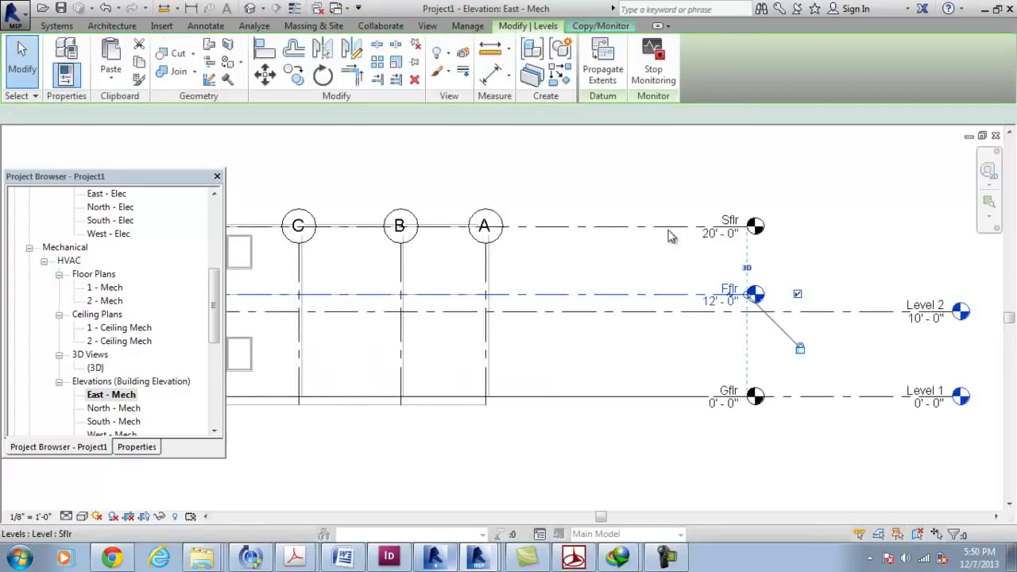
{"action": "left_click", "coordinate": [668, 232]}
{"action": "left_click", "coordinate": [781, 452]}
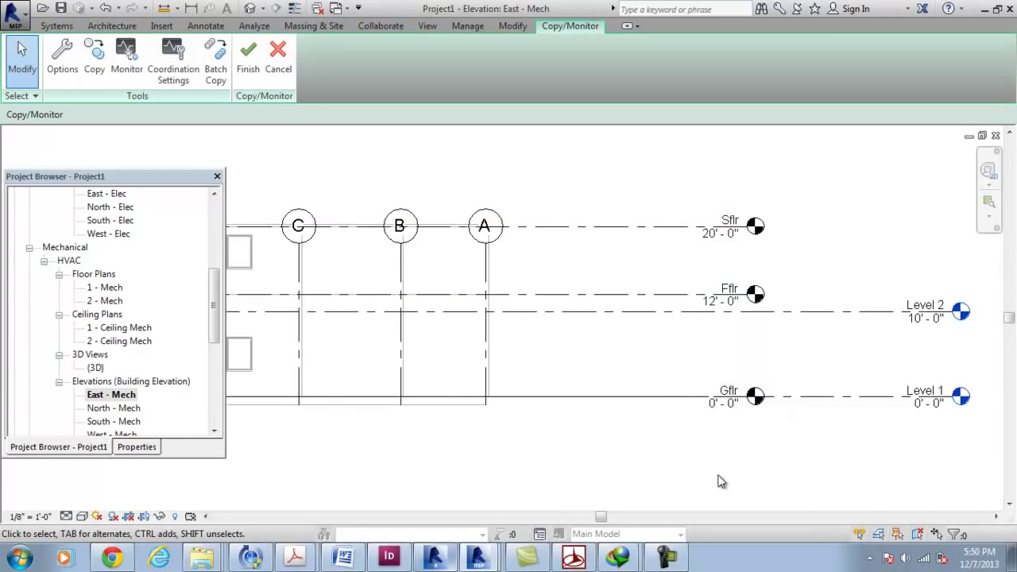
{"action": "scroll", "coordinate": [686, 447], "scroll_direction": "down", "scroll_amount": 2}
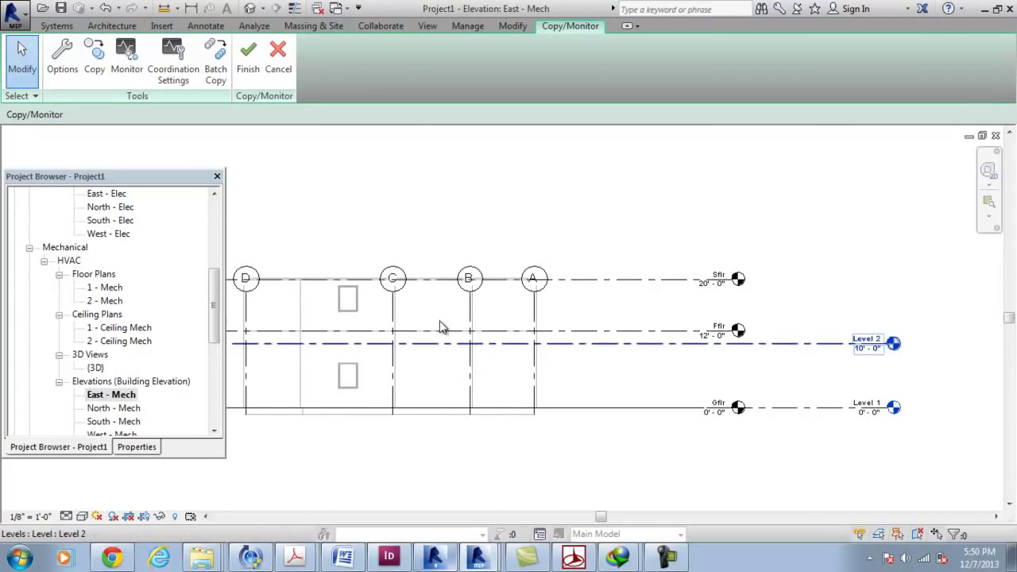
{"action": "scroll", "coordinate": [442, 325], "scroll_direction": "up", "scroll_amount": 1}
{"action": "scroll", "coordinate": [827, 351], "scroll_direction": "up", "scroll_amount": 1}
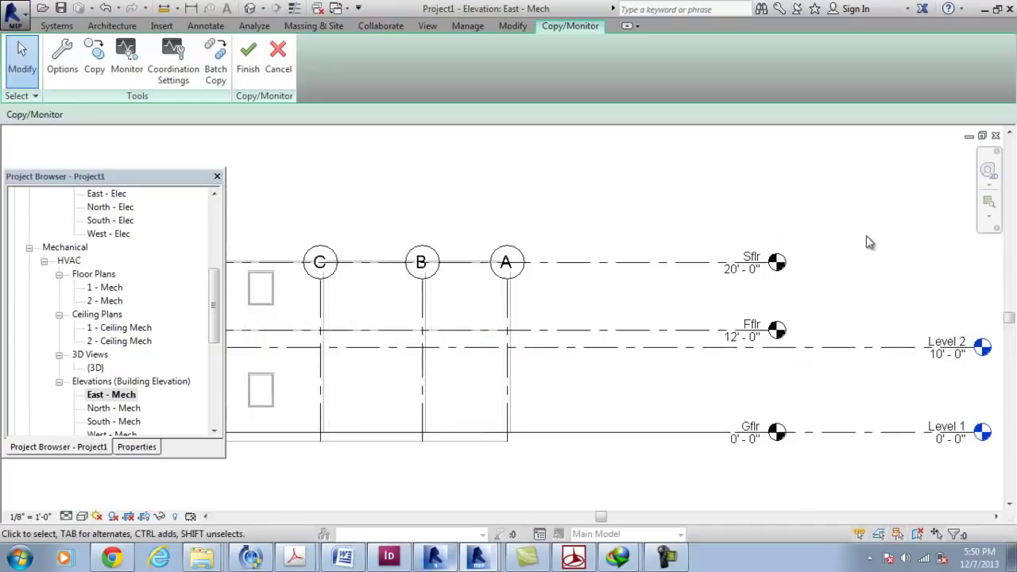
{"action": "left_click", "coordinate": [249, 74]}
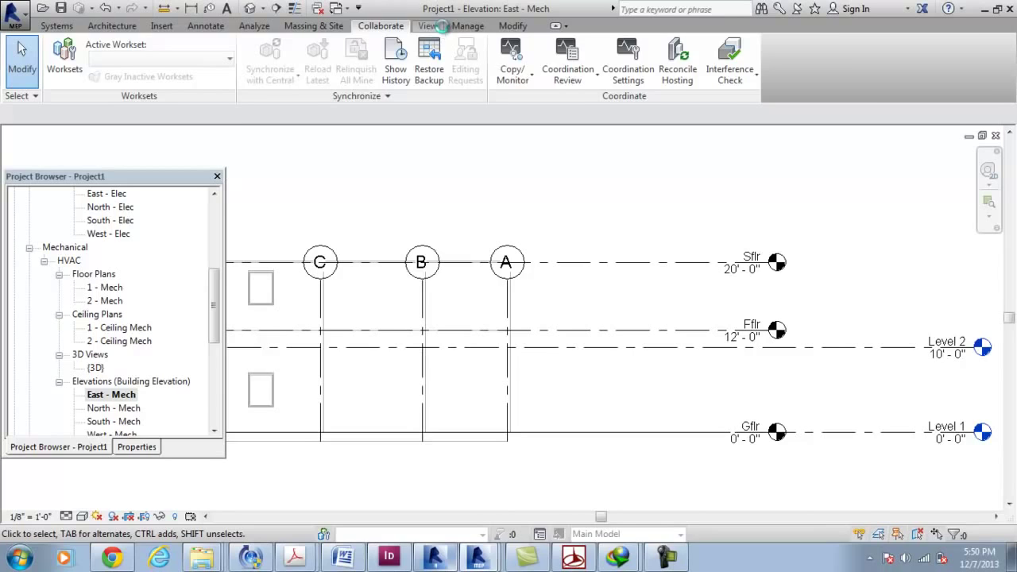
Create new floor plan views for the Fflr, Gflr and Sflr levels using the Floor Plan type.
{"action": "left_click", "coordinate": [429, 26]}
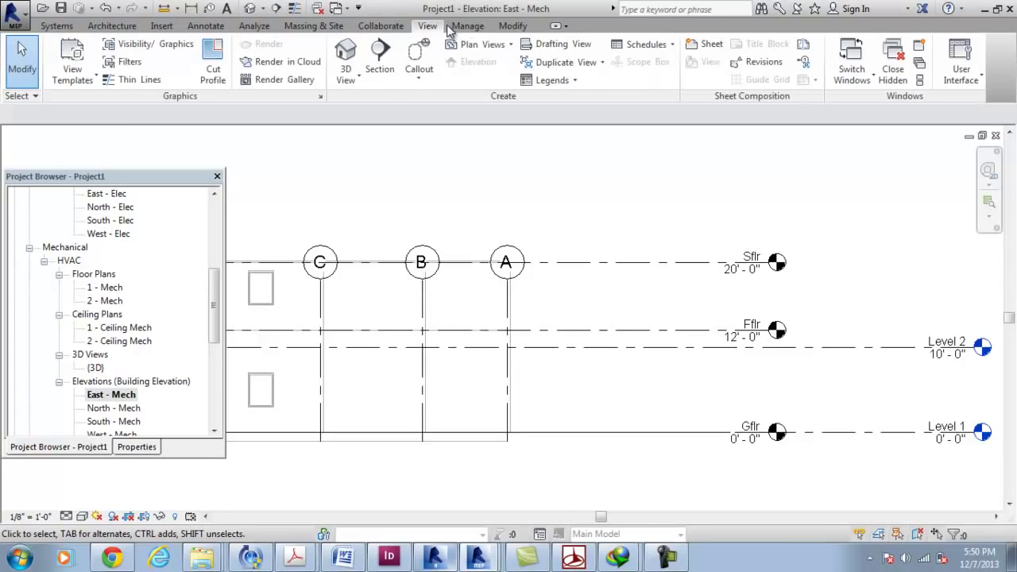
{"action": "left_click", "coordinate": [512, 45]}
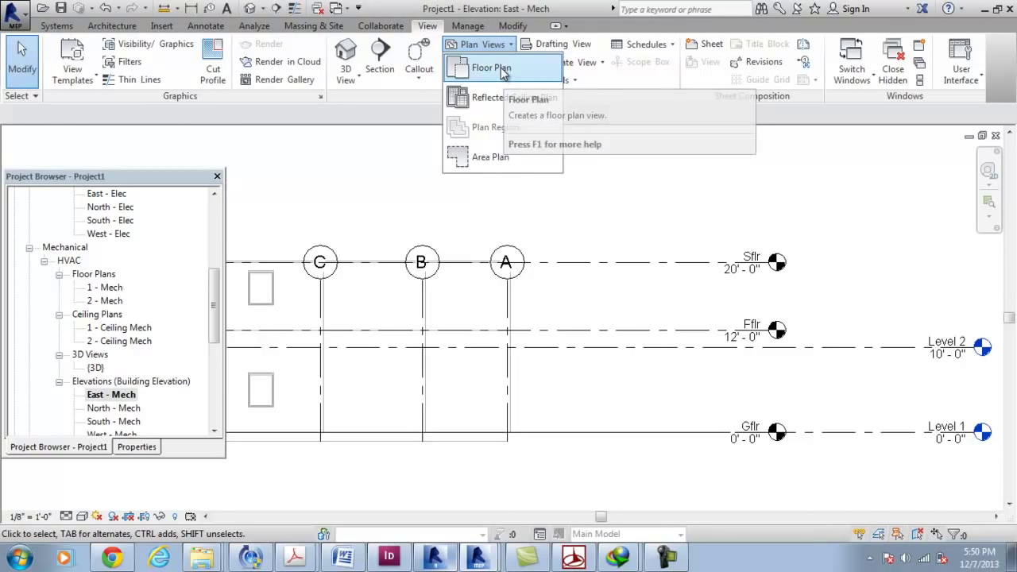
{"action": "left_click", "coordinate": [506, 76]}
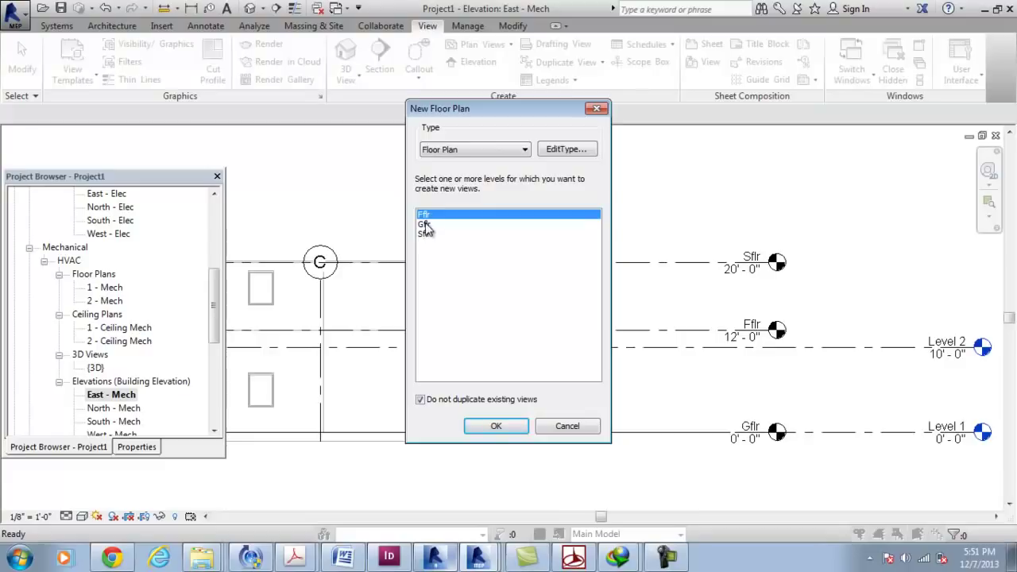
{"action": "left_click", "coordinate": [556, 150]}
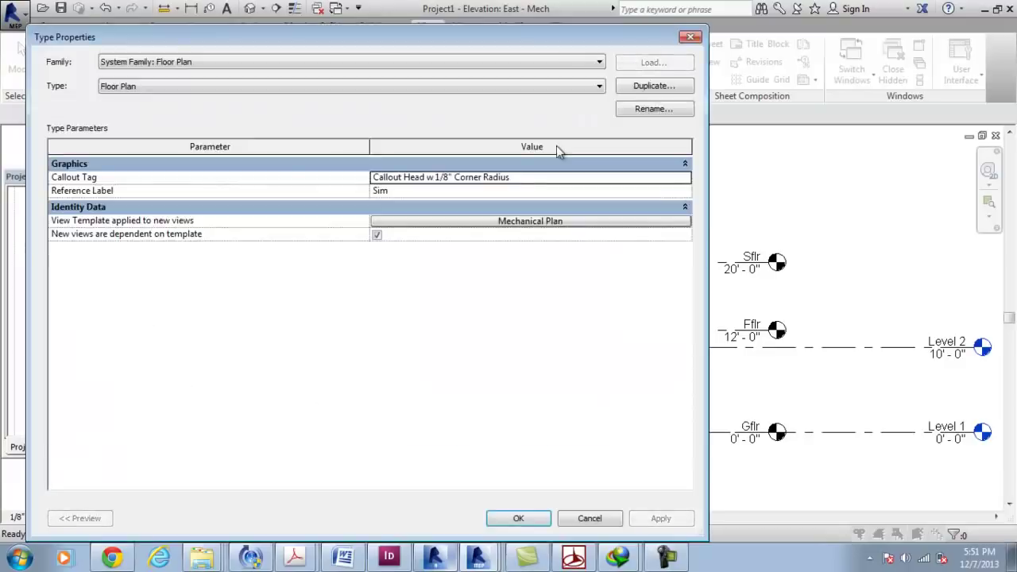
{"action": "left_click", "coordinate": [691, 37]}
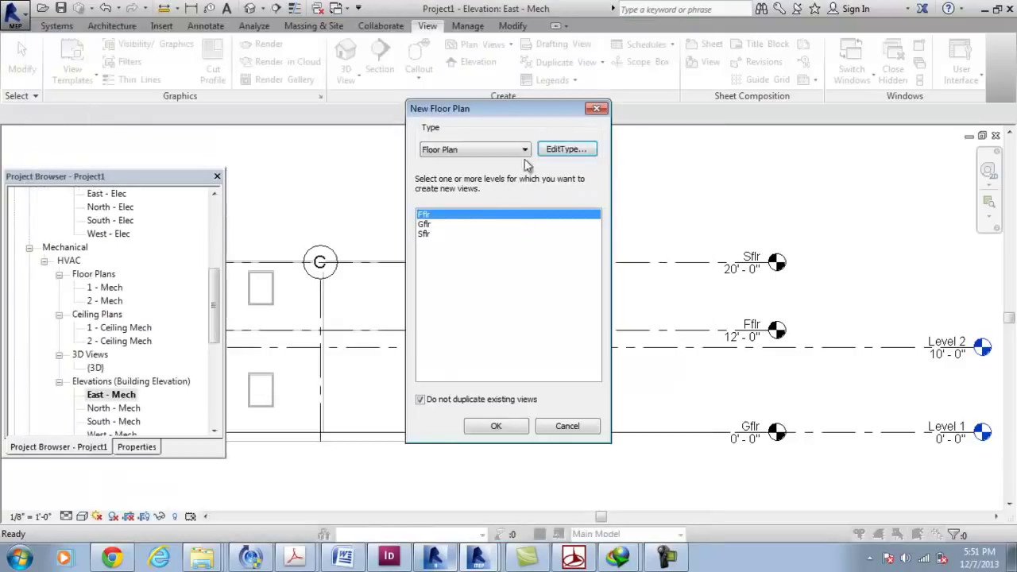
{"action": "left_click", "coordinate": [425, 224], "text": "shift"}
{"action": "left_click", "coordinate": [424, 233], "text": "shift"}
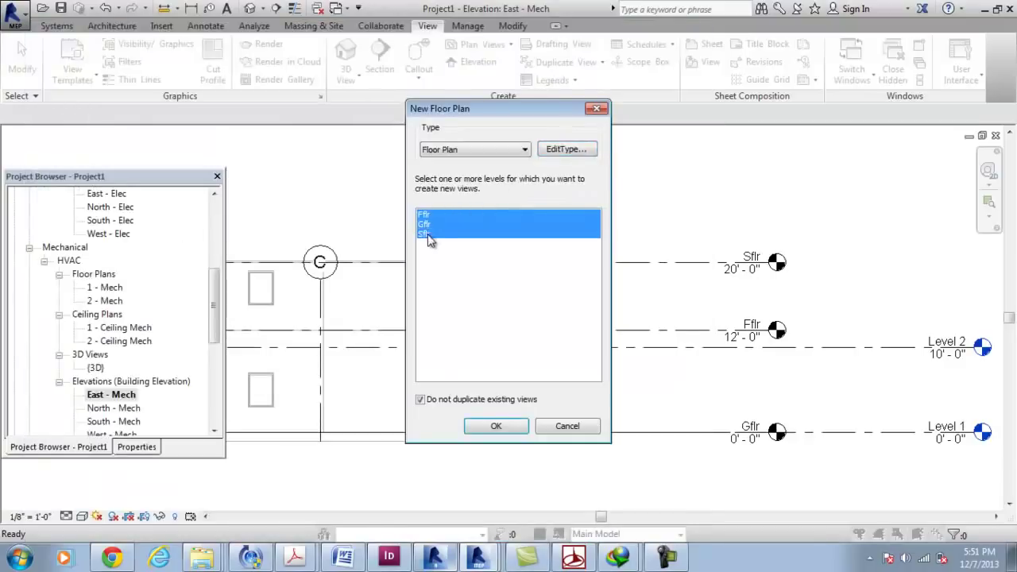
{"action": "left_click", "coordinate": [510, 433]}
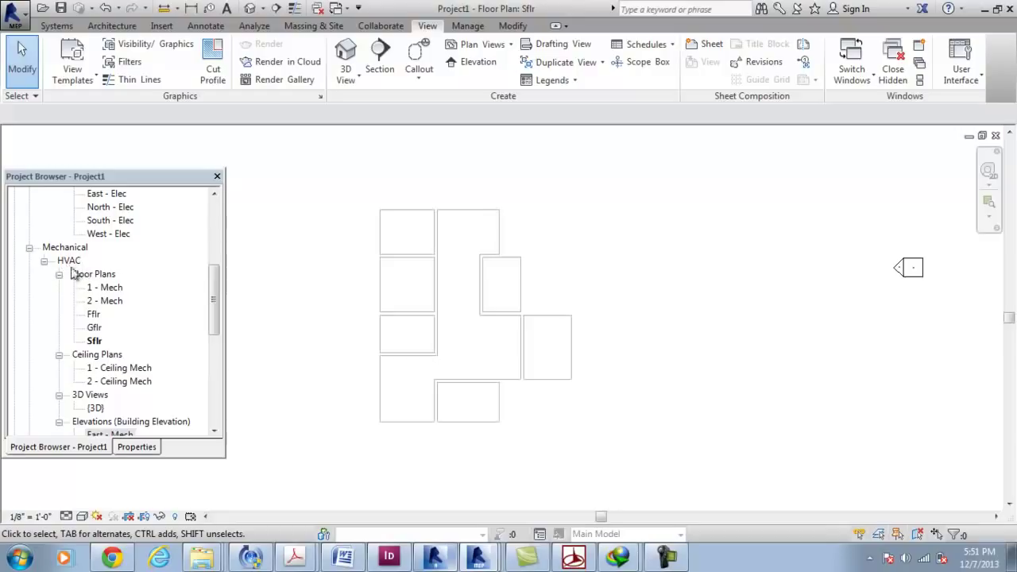
Examine the new Fflr, Gflr and Sflr floor plans under Mechanical HVAC.
{"action": "left_click", "coordinate": [95, 316]}
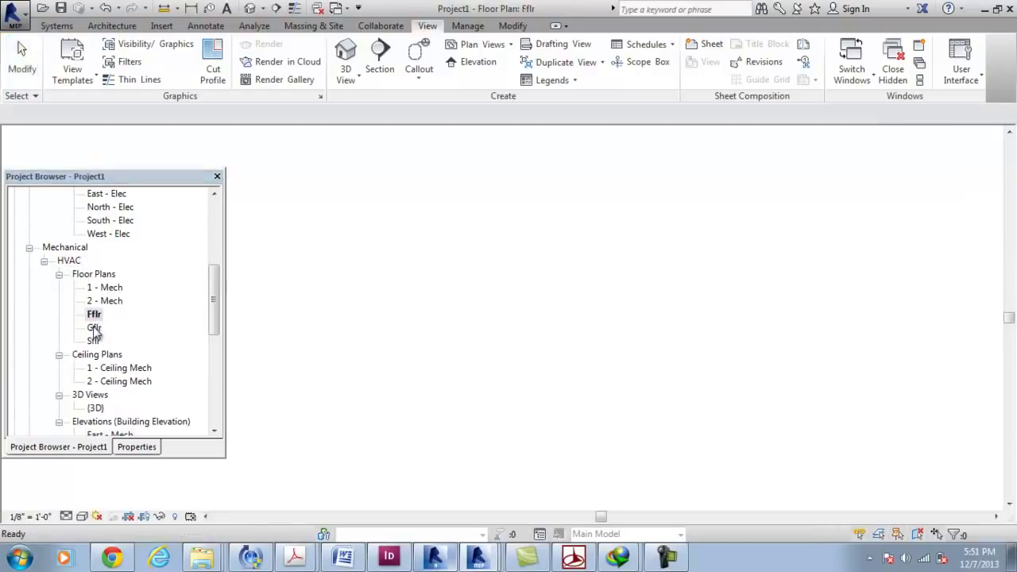
{"action": "double_click", "coordinate": [95, 327]}
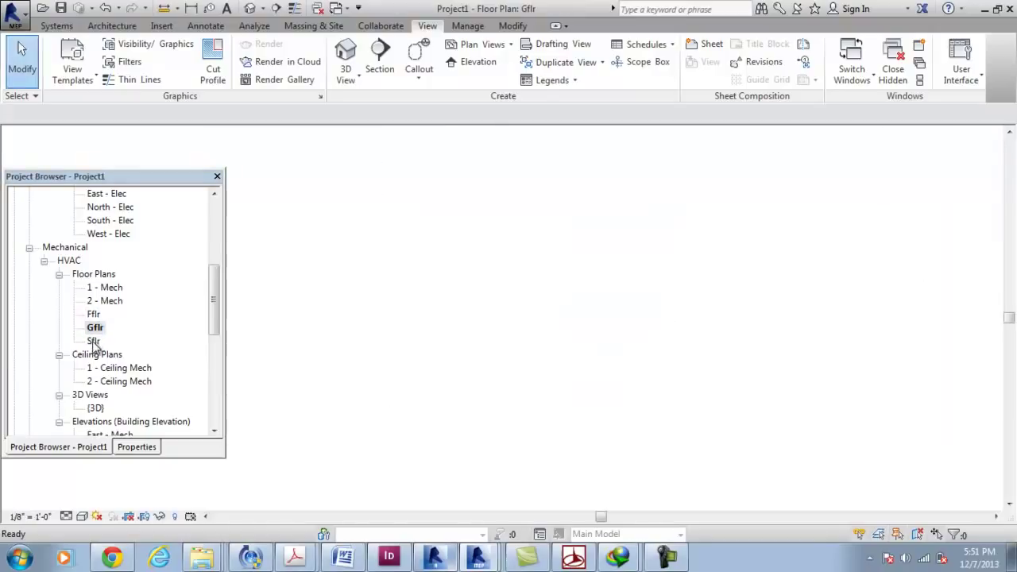
{"action": "double_click", "coordinate": [94, 341]}
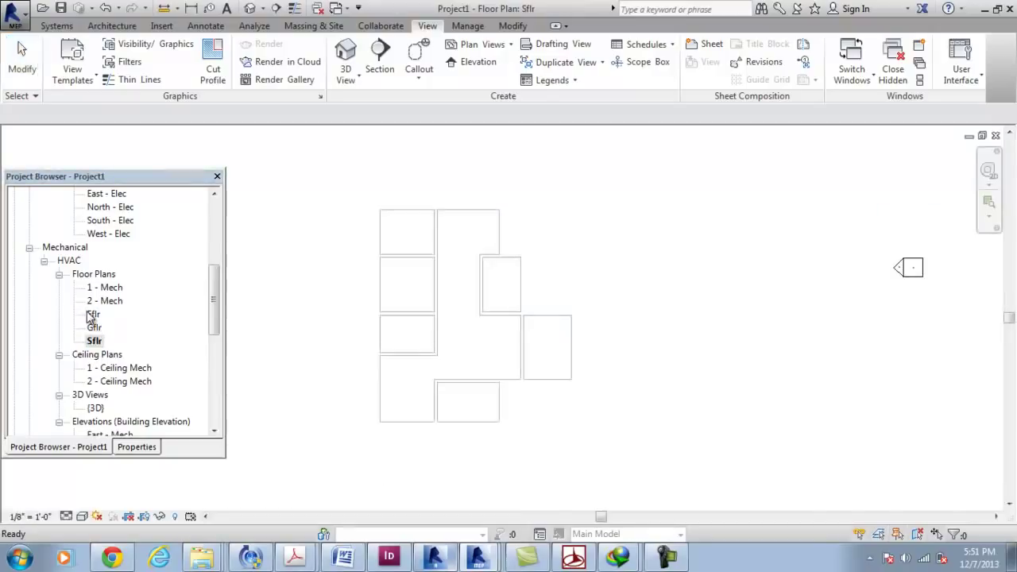
{"action": "left_click", "coordinate": [93, 315]}
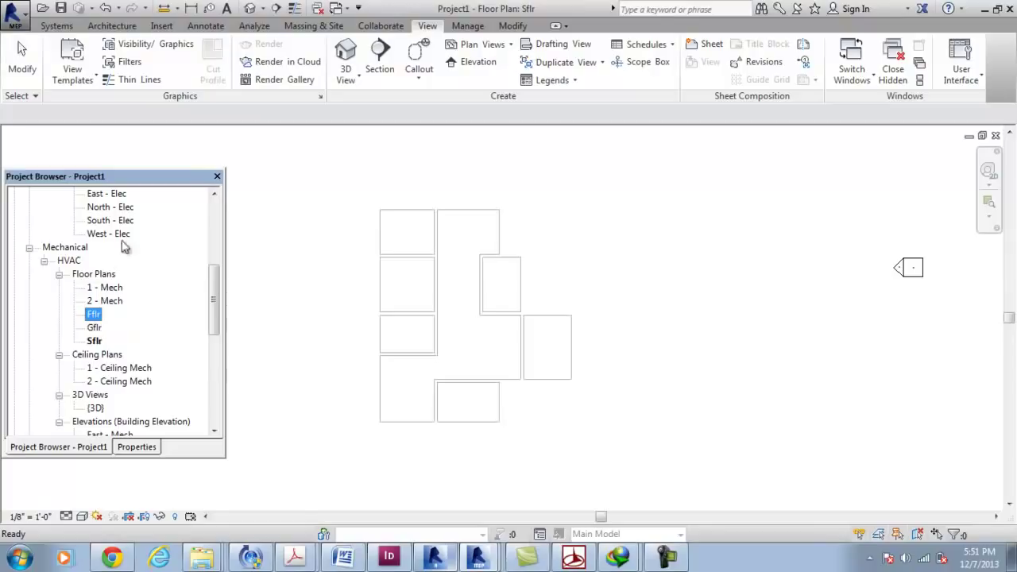
{"action": "double_click", "coordinate": [95, 328]}
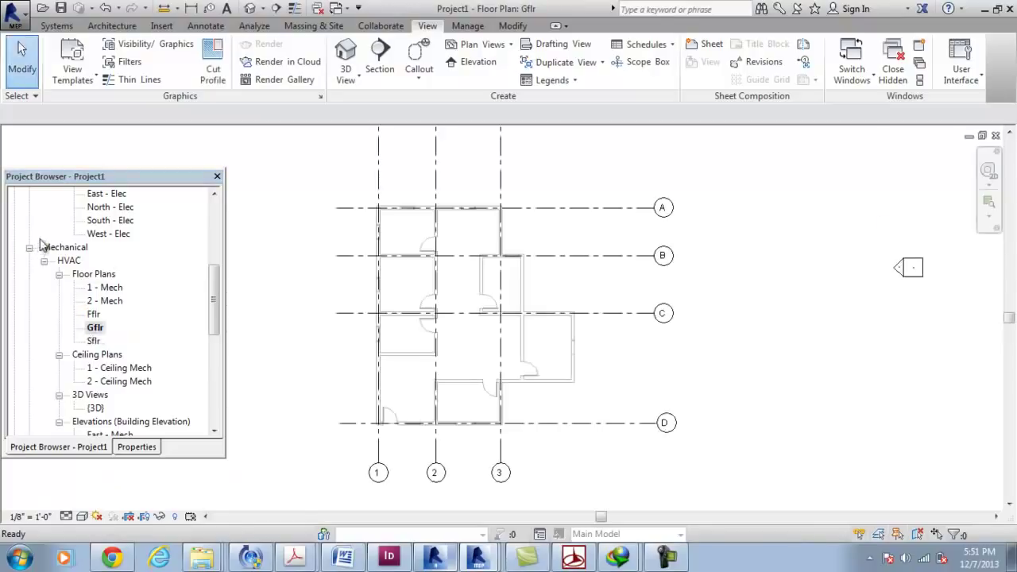
Create reflected ceiling plan views for the Fflr, Gflr and Sflr levels using the Ceiling Plan type.
{"action": "left_click", "coordinate": [510, 44]}
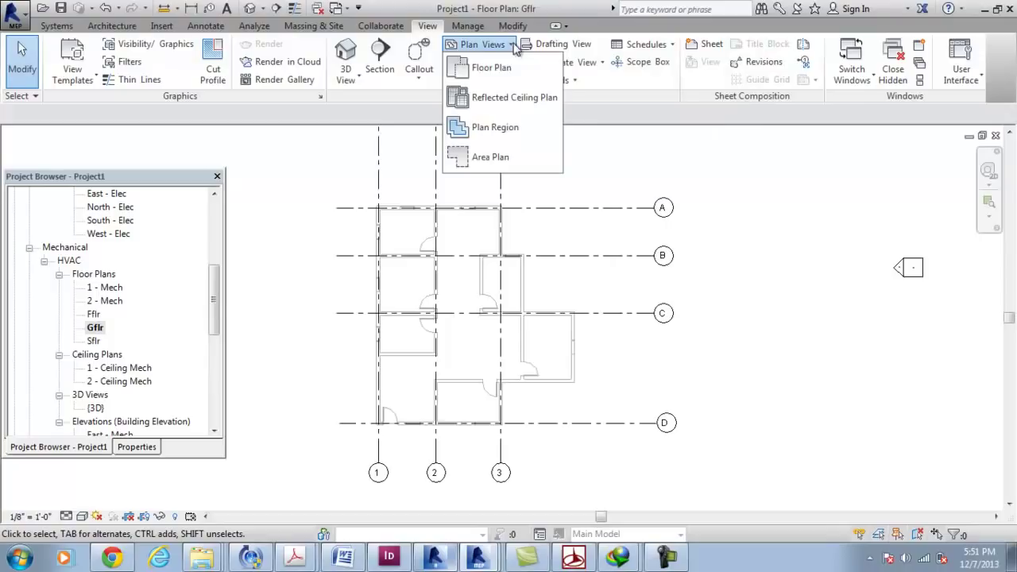
{"action": "left_click", "coordinate": [513, 99]}
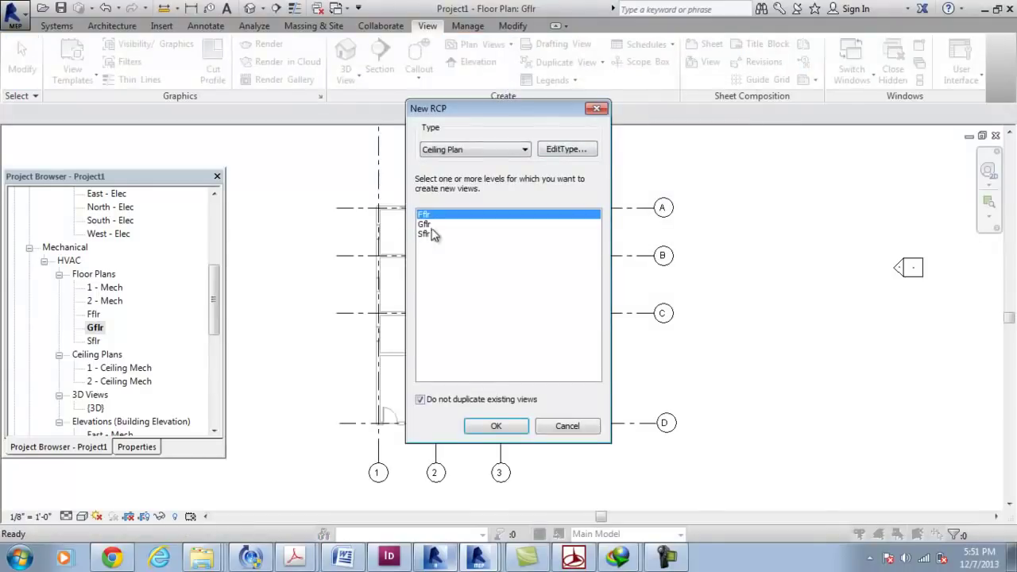
{"action": "left_click", "coordinate": [424, 225], "text": "shift"}
{"action": "left_click", "coordinate": [422, 235], "text": "shift"}
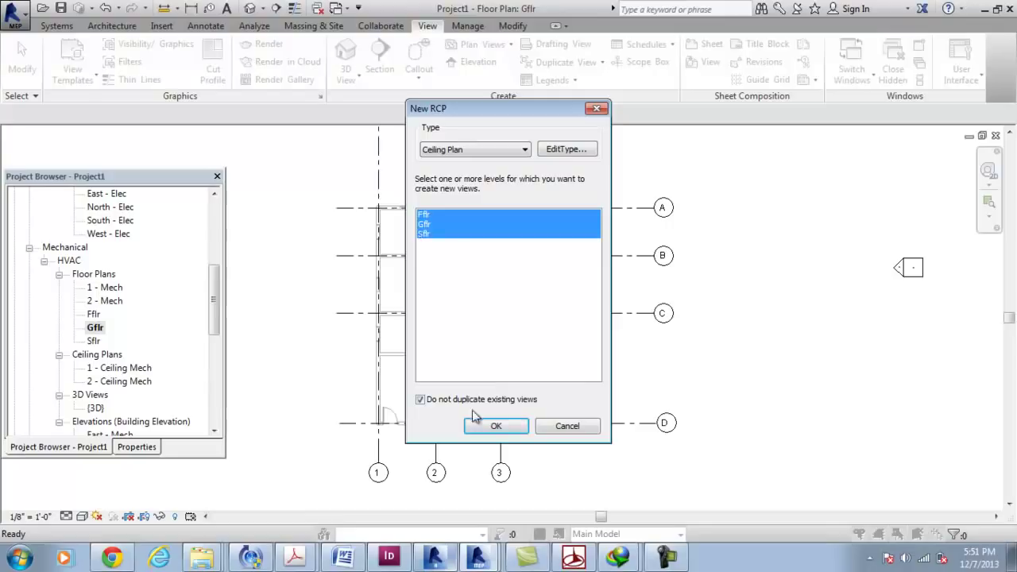
{"action": "left_click", "coordinate": [498, 428]}
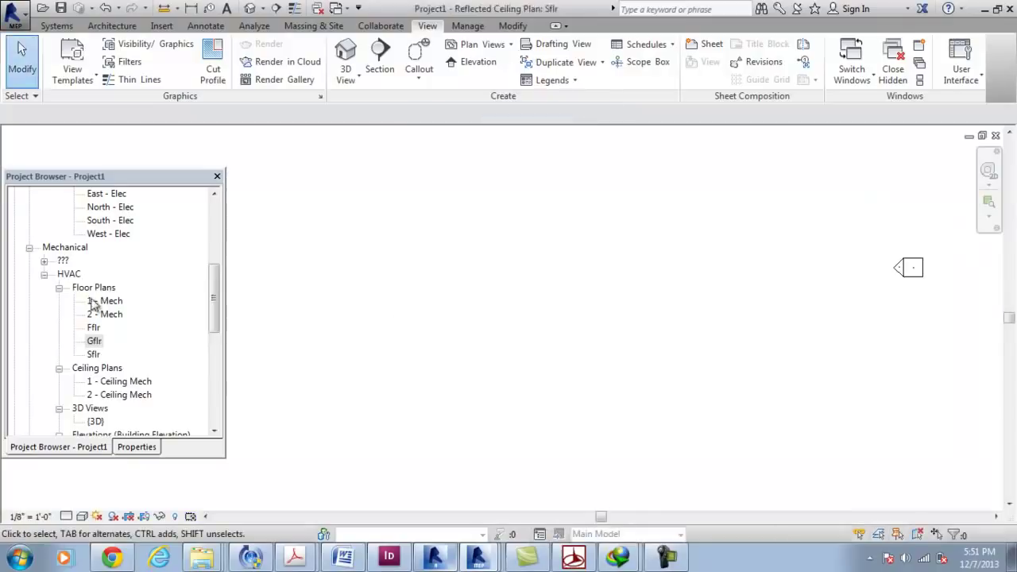
Open the Fflr ceiling plan from the Mechanical ??? group and assign it the Mechanical Ceiling view template.
{"action": "left_click", "coordinate": [43, 261]}
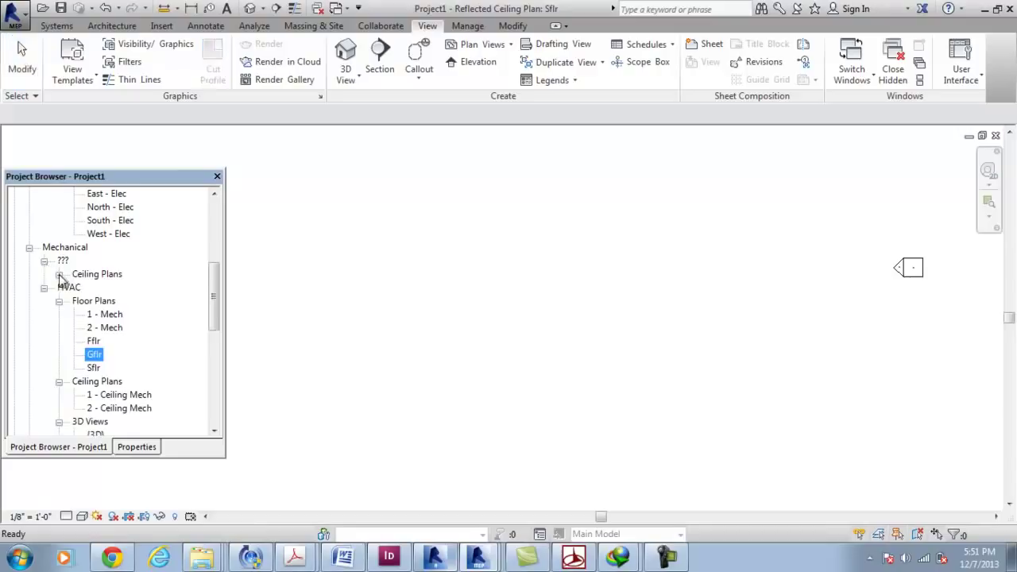
{"action": "left_click", "coordinate": [58, 274]}
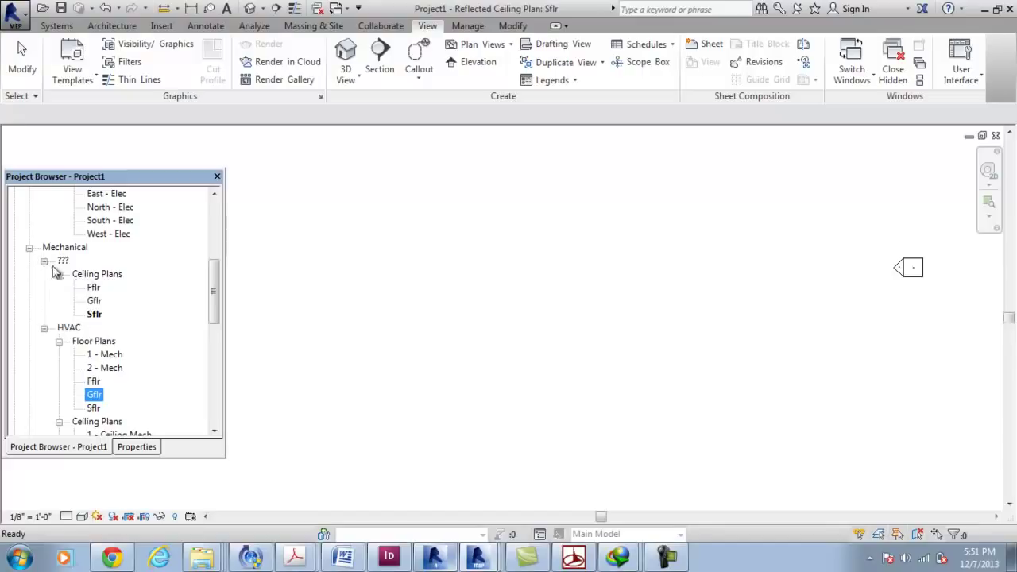
{"action": "double_click", "coordinate": [93, 288]}
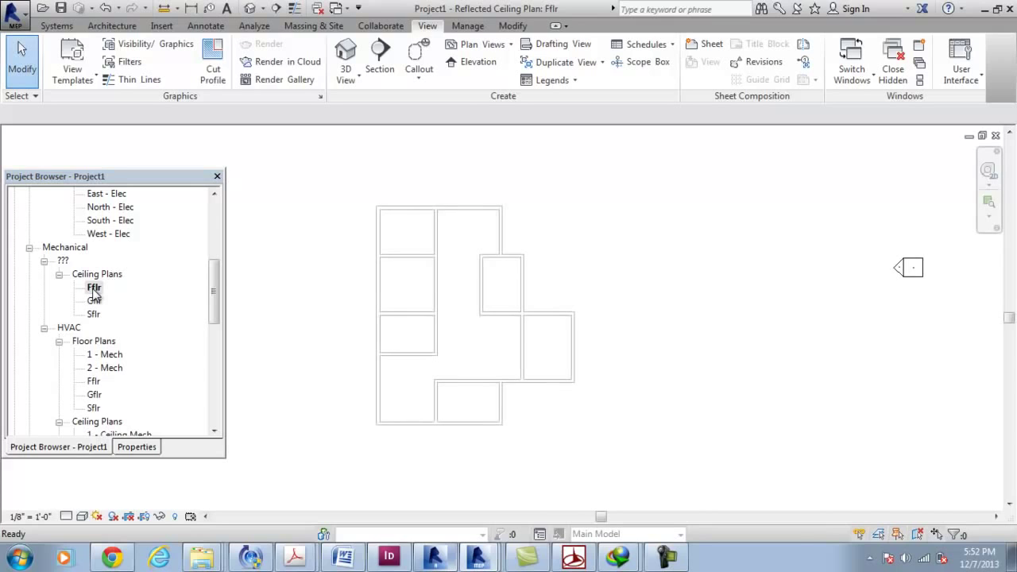
{"action": "left_click", "coordinate": [135, 448]}
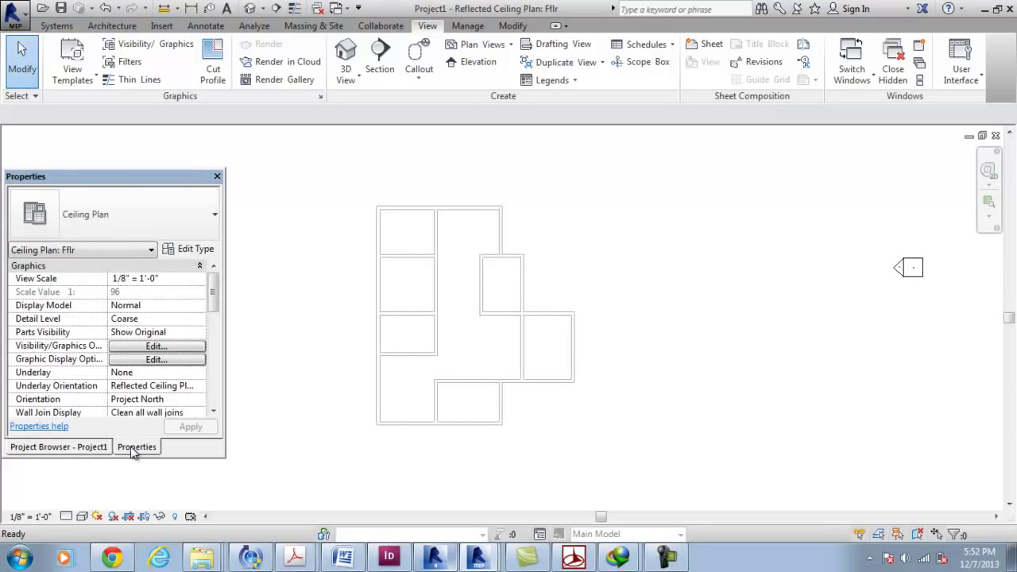
{"action": "scroll", "coordinate": [214, 321], "scroll_direction": "down", "scroll_amount": 3}
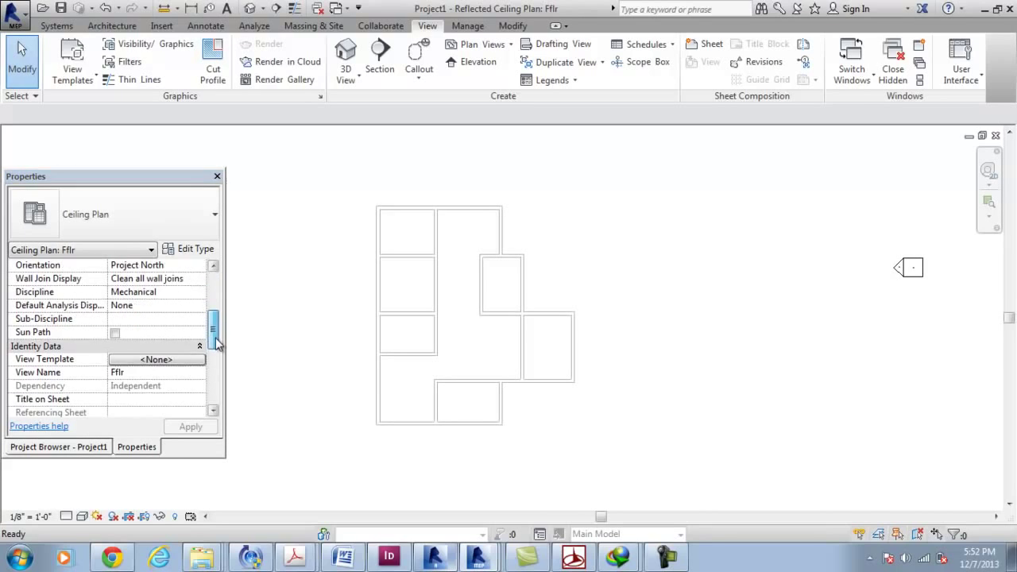
{"action": "left_click", "coordinate": [166, 361]}
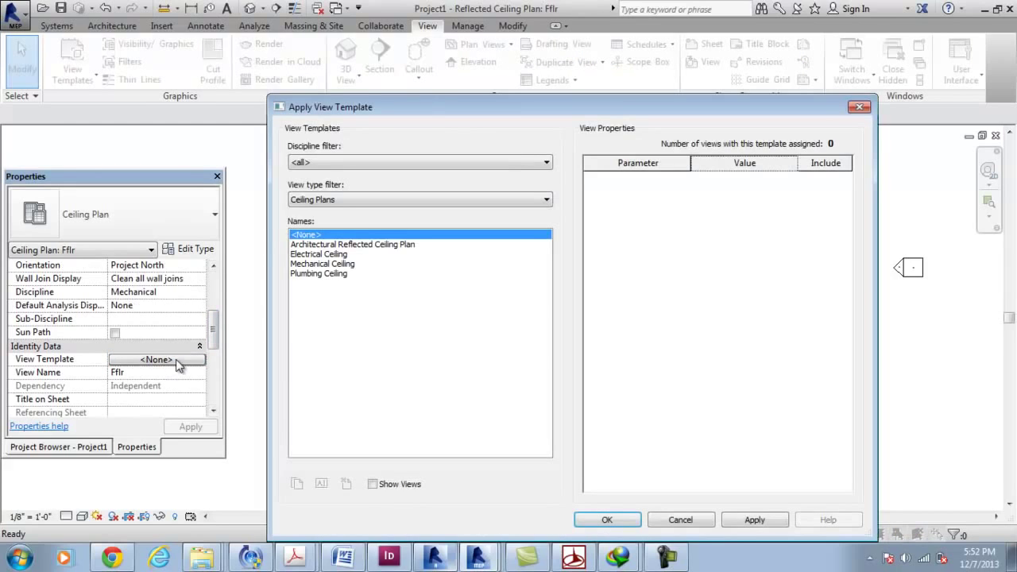
{"action": "left_click", "coordinate": [332, 265]}
{"action": "left_click", "coordinate": [751, 521]}
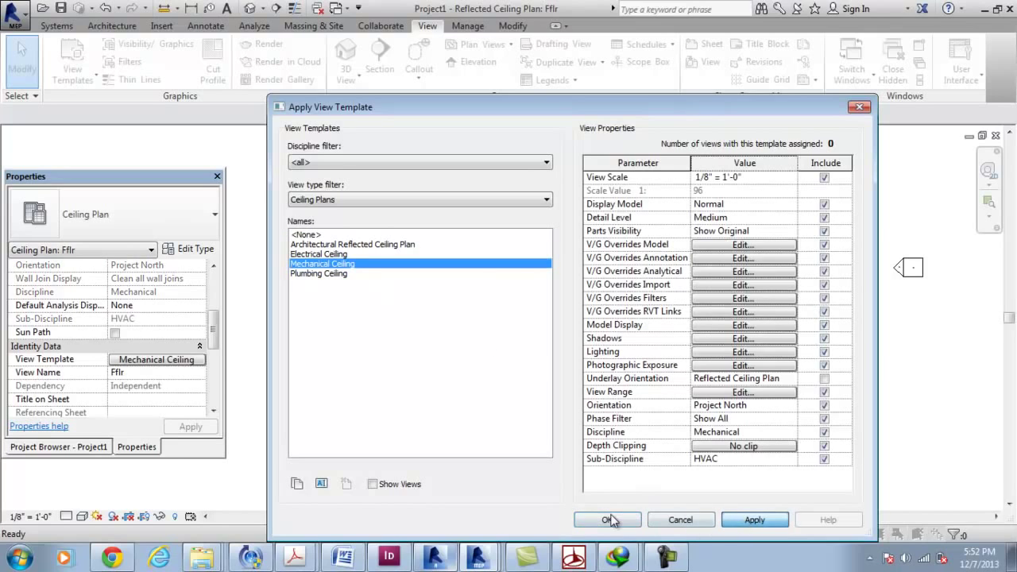
{"action": "left_click", "coordinate": [613, 520]}
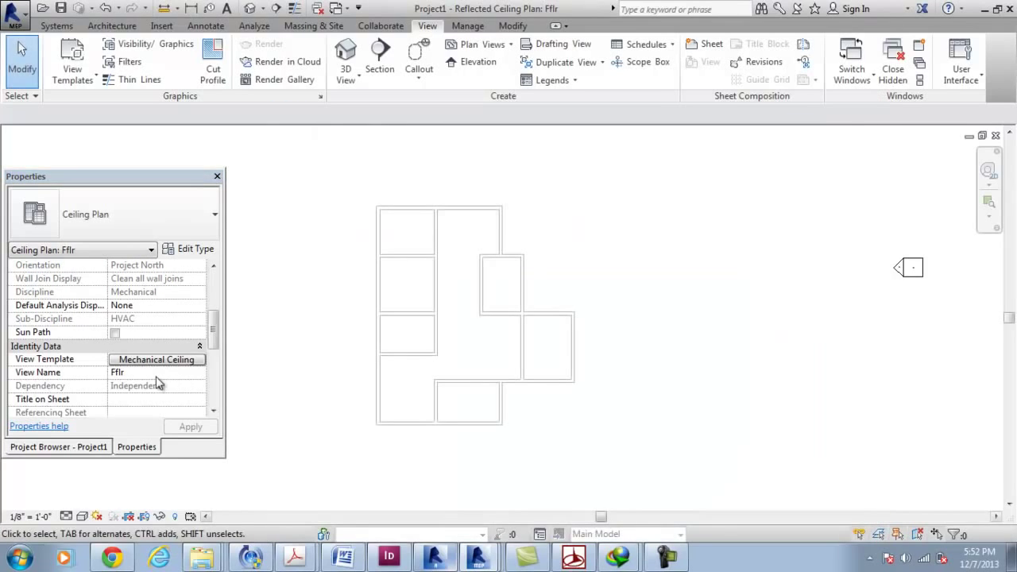
Open the Gflr ceiling plan from the Mechanical ??? group.
{"action": "left_click", "coordinate": [97, 449]}
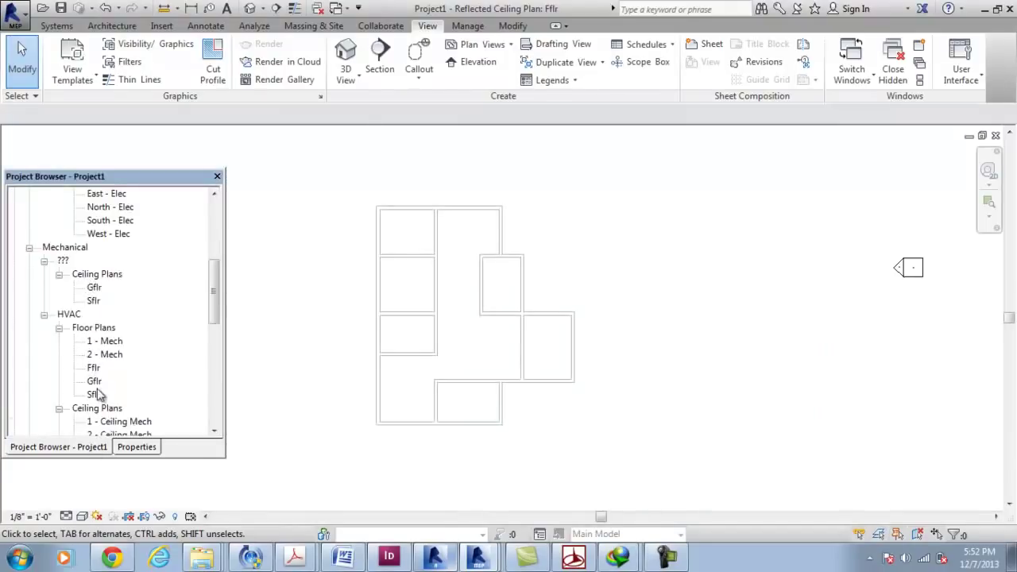
{"action": "left_click_drag", "start_coordinate": [216, 322], "coordinate": [216, 284]}
{"action": "double_click", "coordinate": [95, 287]}
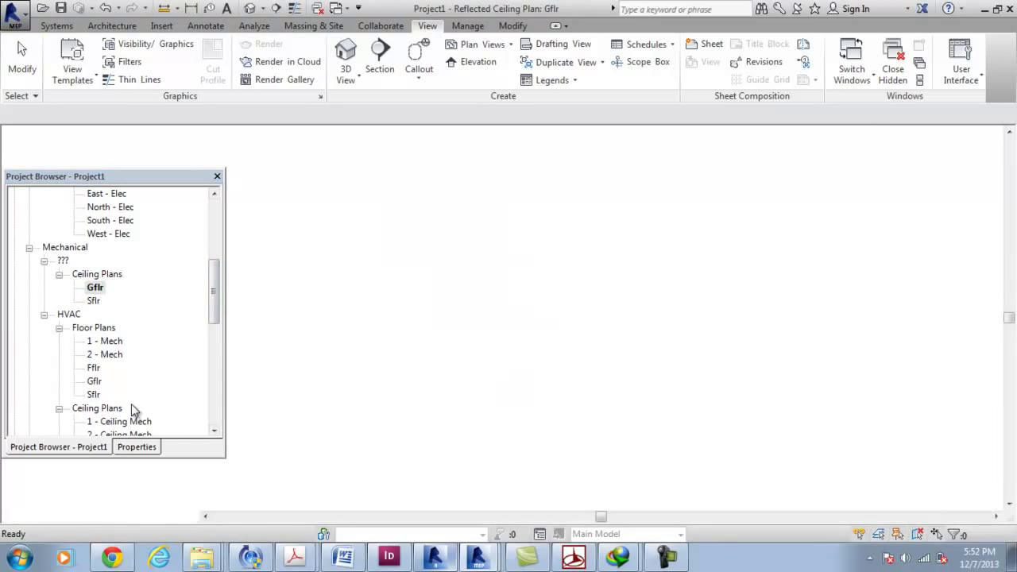